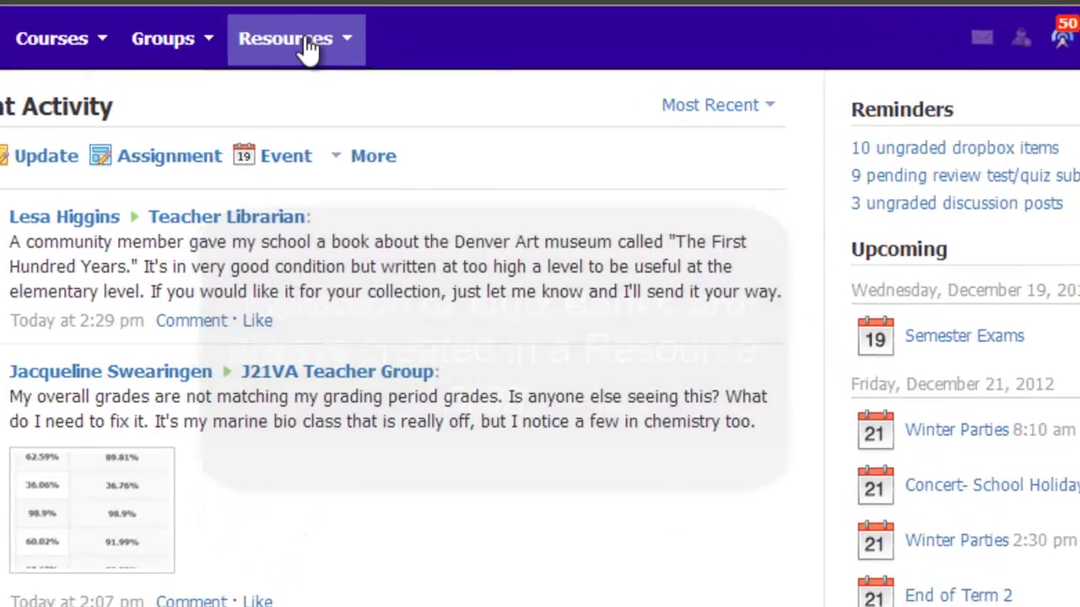
Go to My Resources and open the Quiz Banks collection.
{"action": "left_click", "coordinate": [451, 23]}
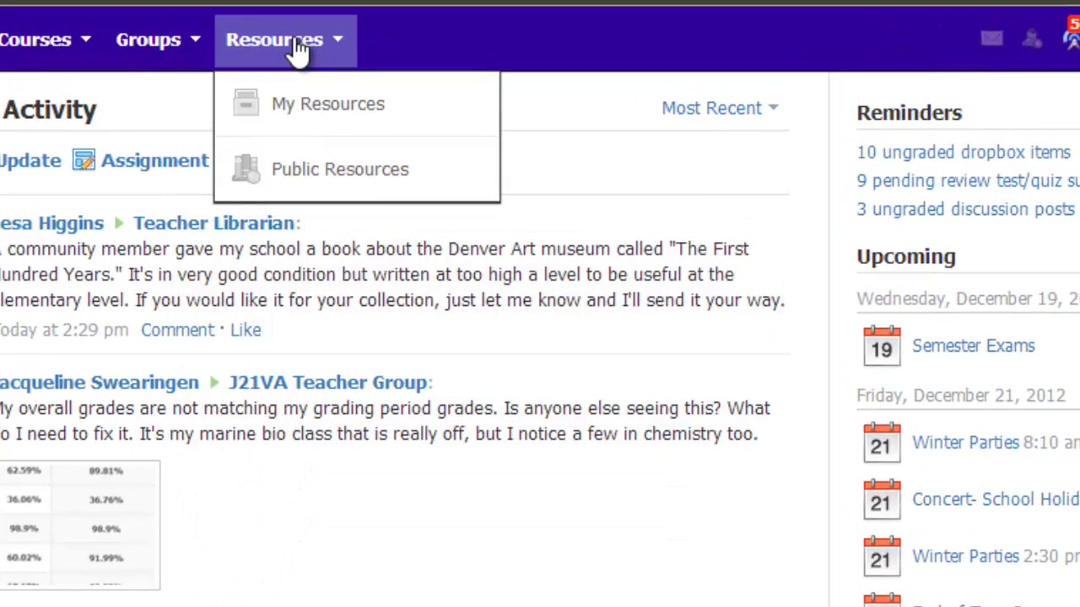
{"action": "left_click", "coordinate": [313, 125]}
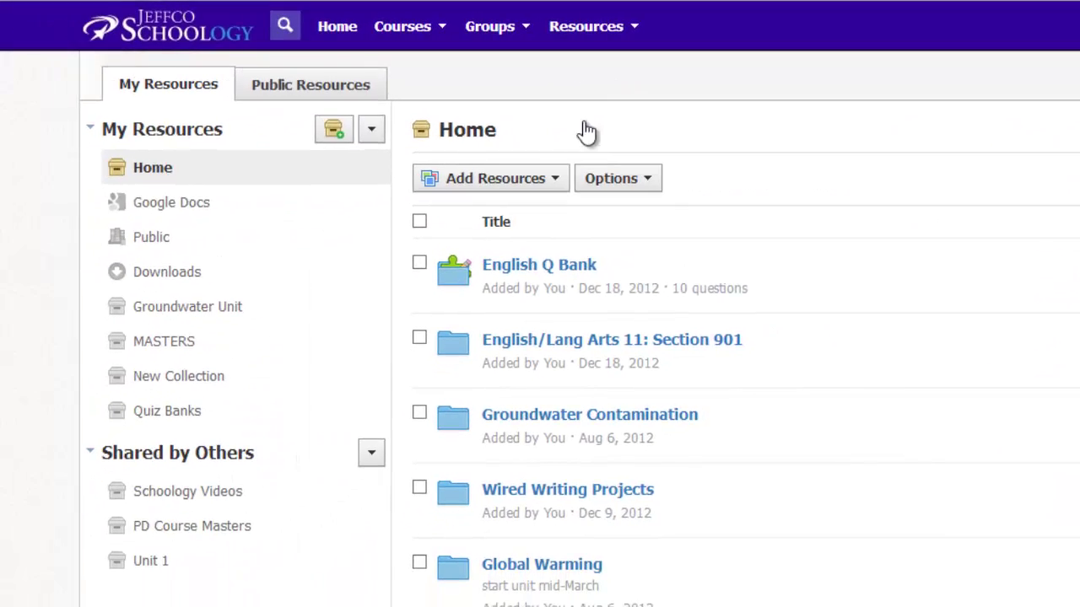
{"action": "left_click", "coordinate": [180, 414]}
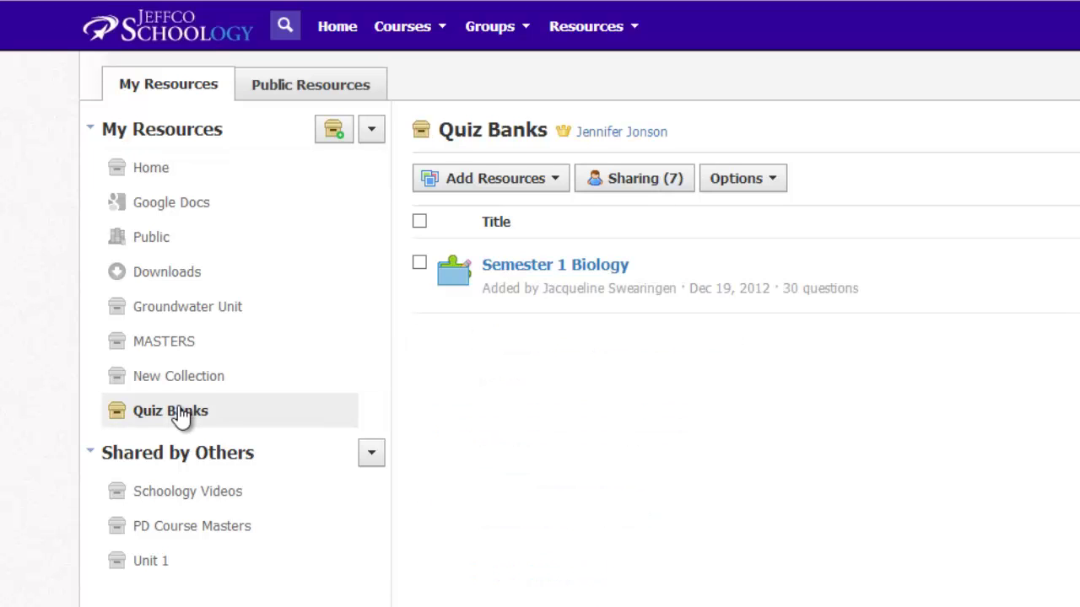
Check who Quiz Banks is shared with without changes, then view the Add Resources choices.
{"action": "left_click", "coordinate": [617, 189]}
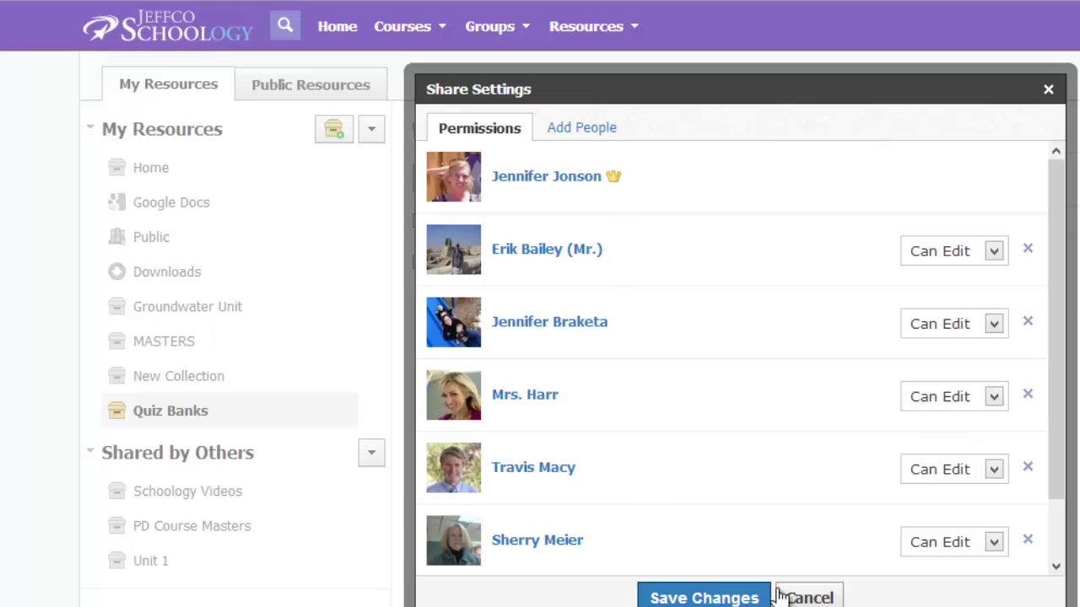
{"action": "left_click", "coordinate": [815, 600]}
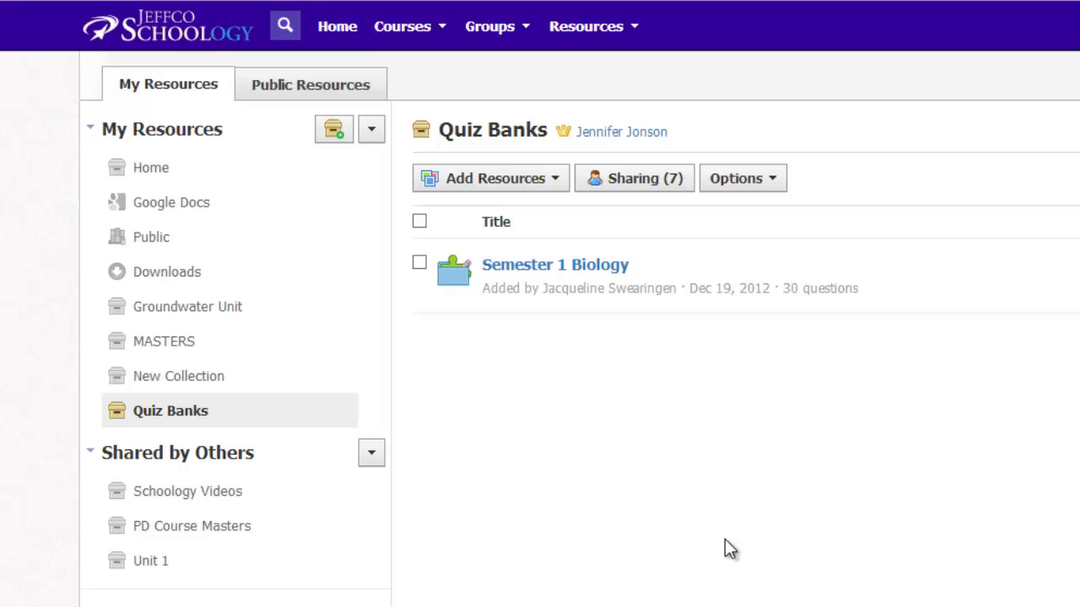
{"action": "left_click", "coordinate": [515, 187]}
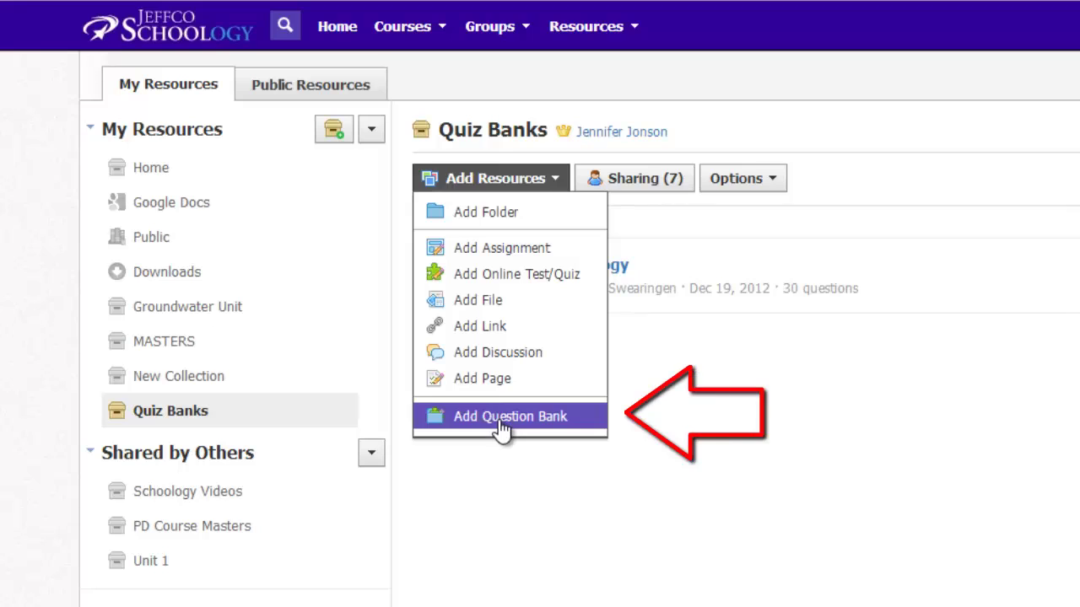
In the Free Pizza group's Resources, start a new question bank named 'Unit 1 Chemistry Questions'.
{"action": "left_click", "coordinate": [763, 435]}
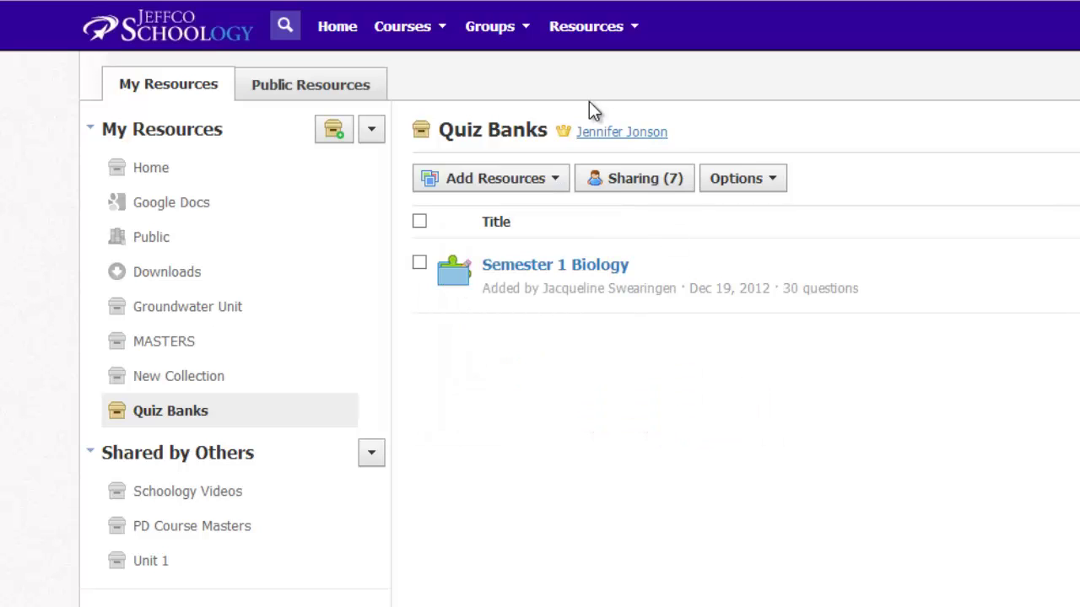
{"action": "left_click", "coordinate": [509, 40]}
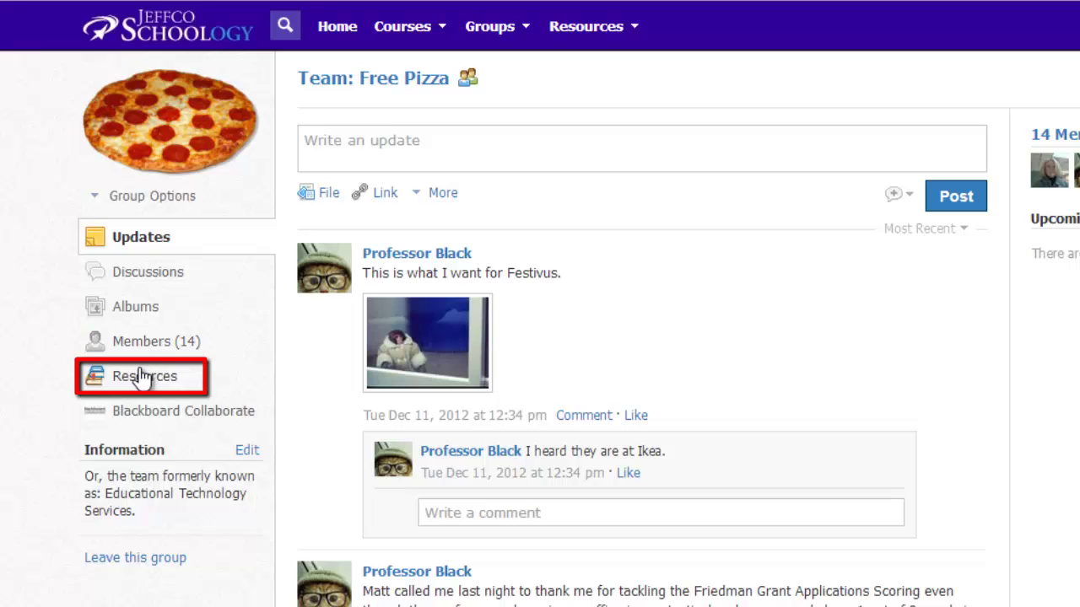
{"action": "left_click", "coordinate": [145, 377]}
{"action": "left_click", "coordinate": [424, 163]}
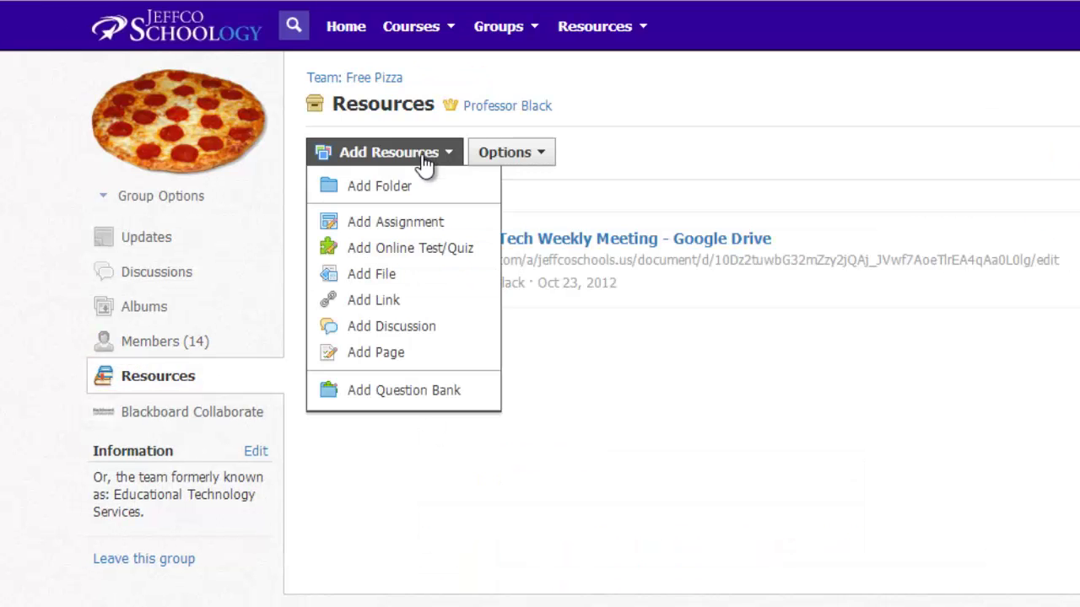
{"action": "left_click", "coordinate": [408, 388]}
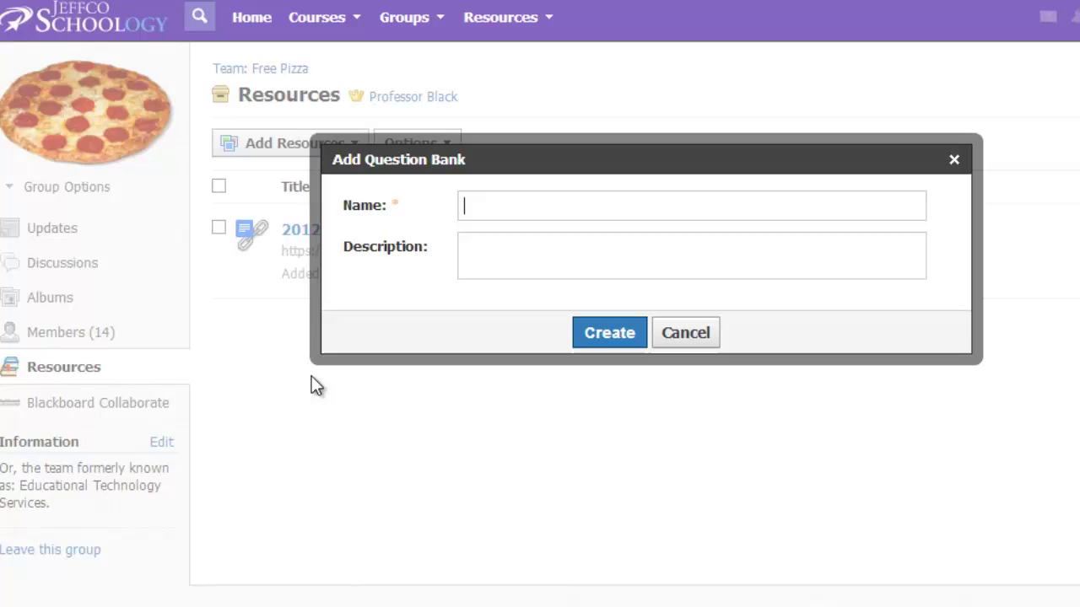
{"action": "type", "text": "Unit 1 Chemistry Questions"}
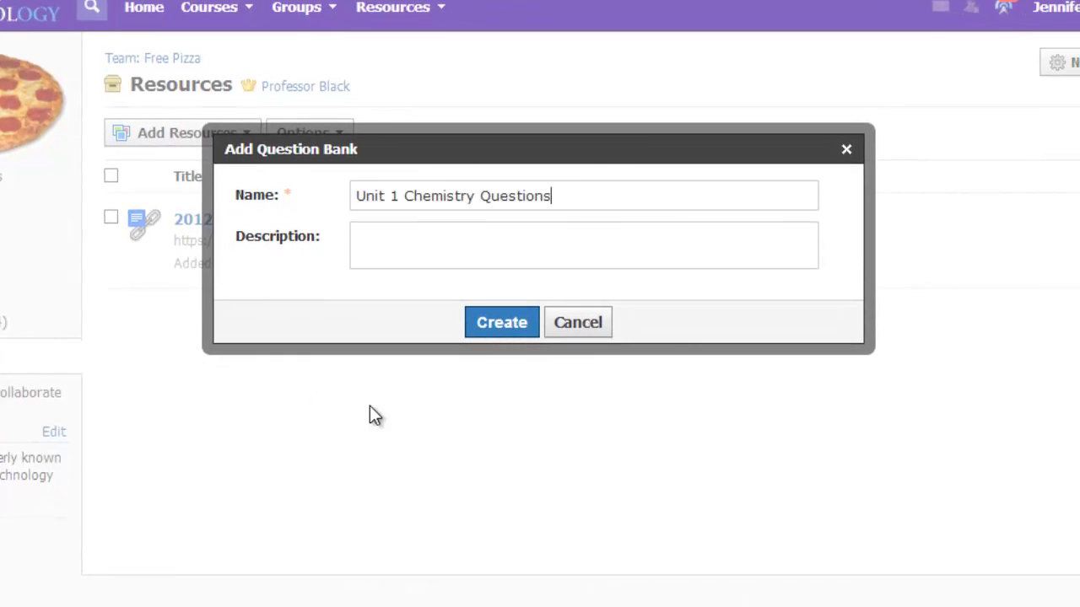
Create the Unit 1 Chemistry Questions bank and preview its question types without adding any.
{"action": "left_click", "coordinate": [499, 323]}
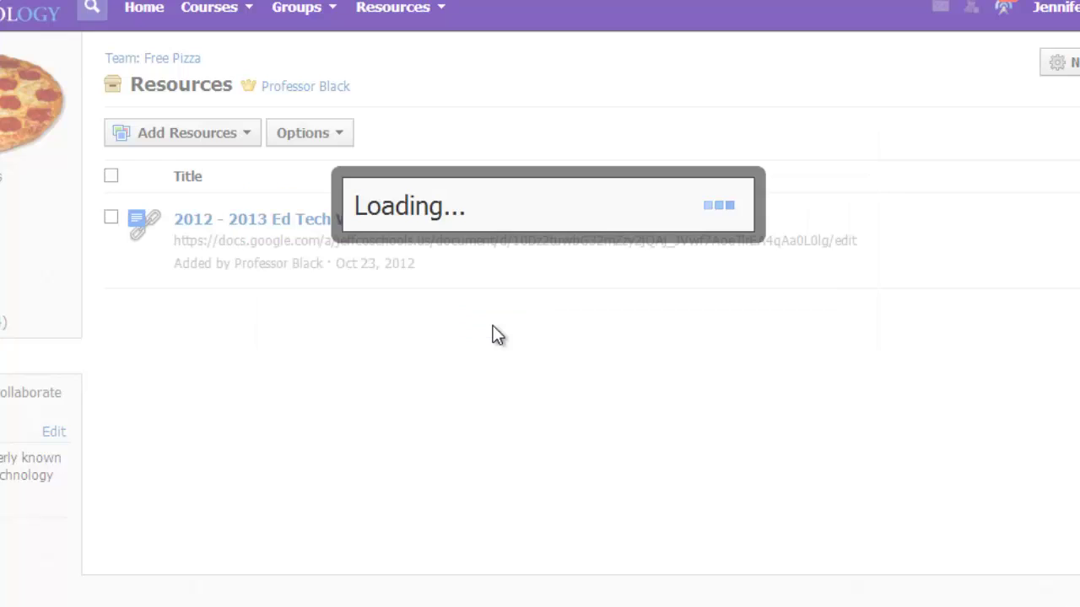
{"action": "left_click", "coordinate": [171, 135]}
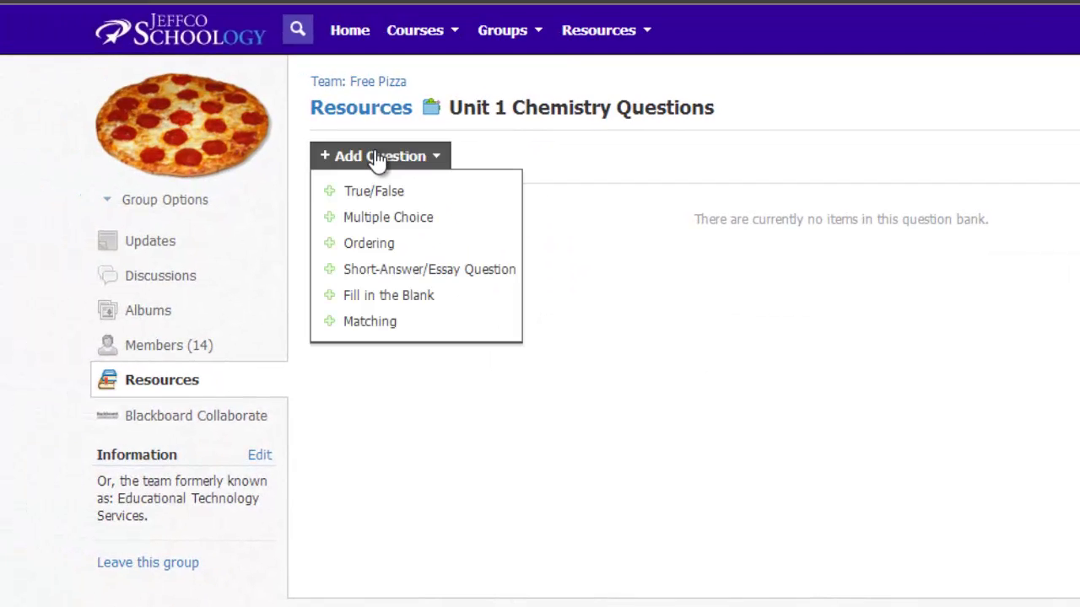
{"action": "left_click", "coordinate": [673, 348]}
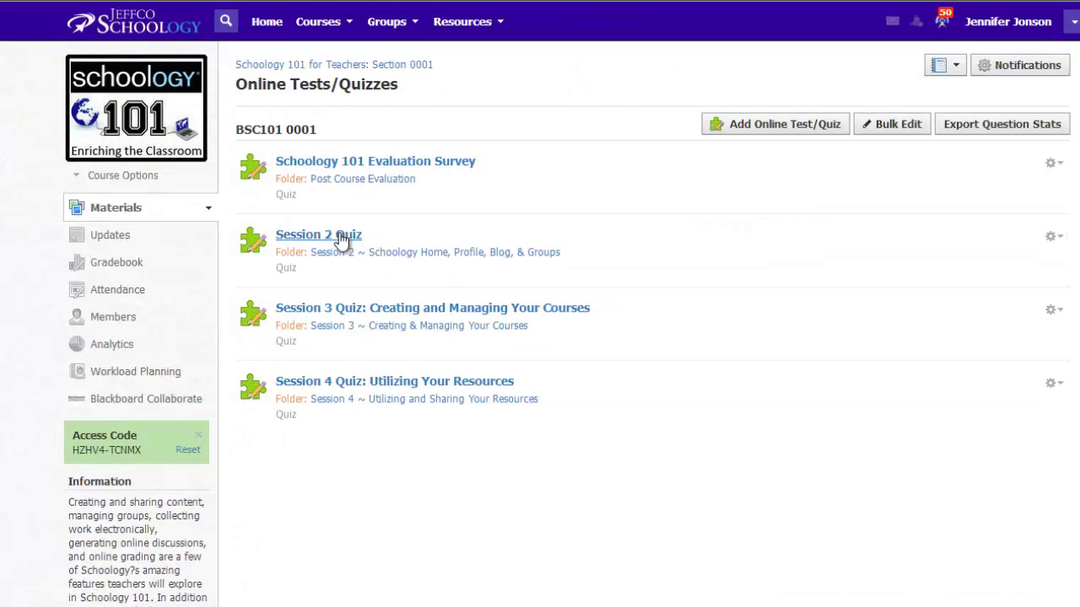
In Session 2 Quiz, start copying all its questions to a question bank.
{"action": "left_click", "coordinate": [341, 240]}
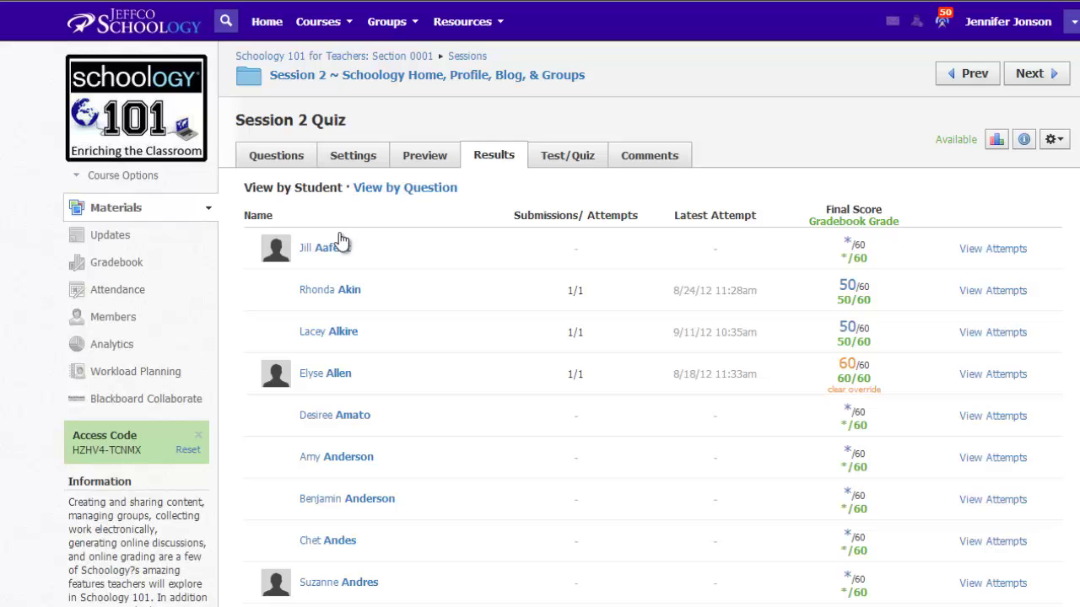
{"action": "left_click", "coordinate": [287, 162]}
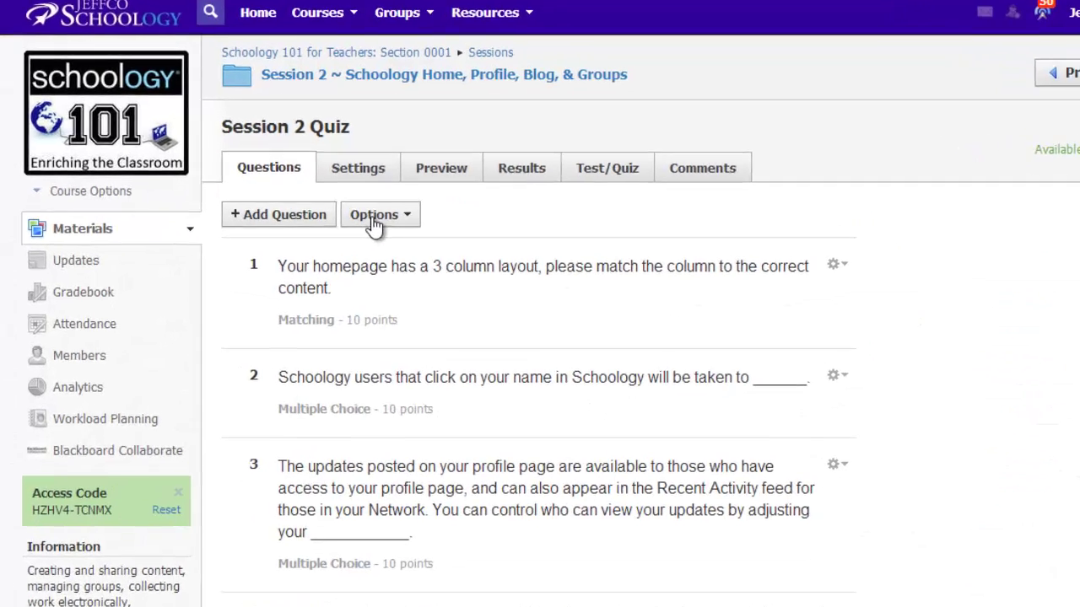
{"action": "left_click", "coordinate": [367, 202]}
{"action": "left_click", "coordinate": [481, 288]}
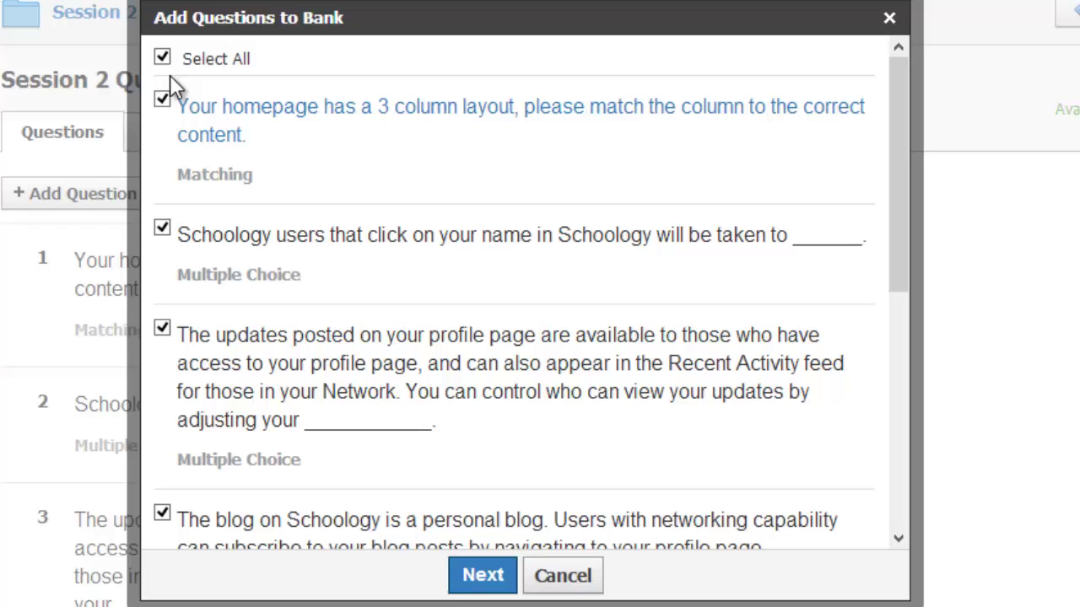
{"action": "left_click", "coordinate": [483, 578]}
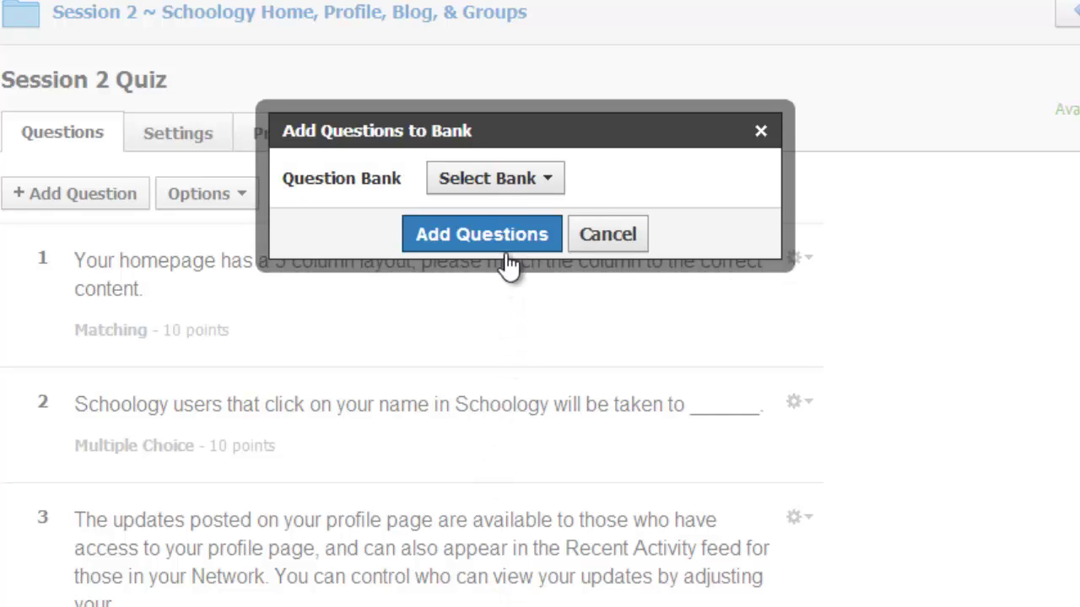
Pick Unit 1 Chemistry Questions under Shared by Others > Team: Free Pizza as the destination bank.
{"action": "left_click", "coordinate": [544, 181]}
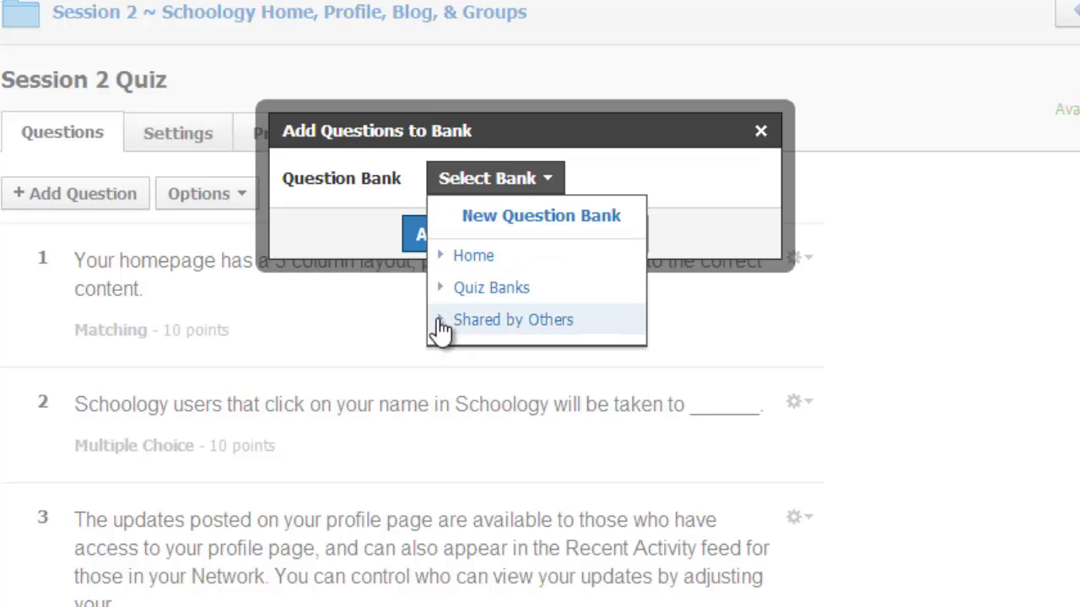
{"action": "left_click", "coordinate": [439, 321]}
{"action": "left_click", "coordinate": [454, 385]}
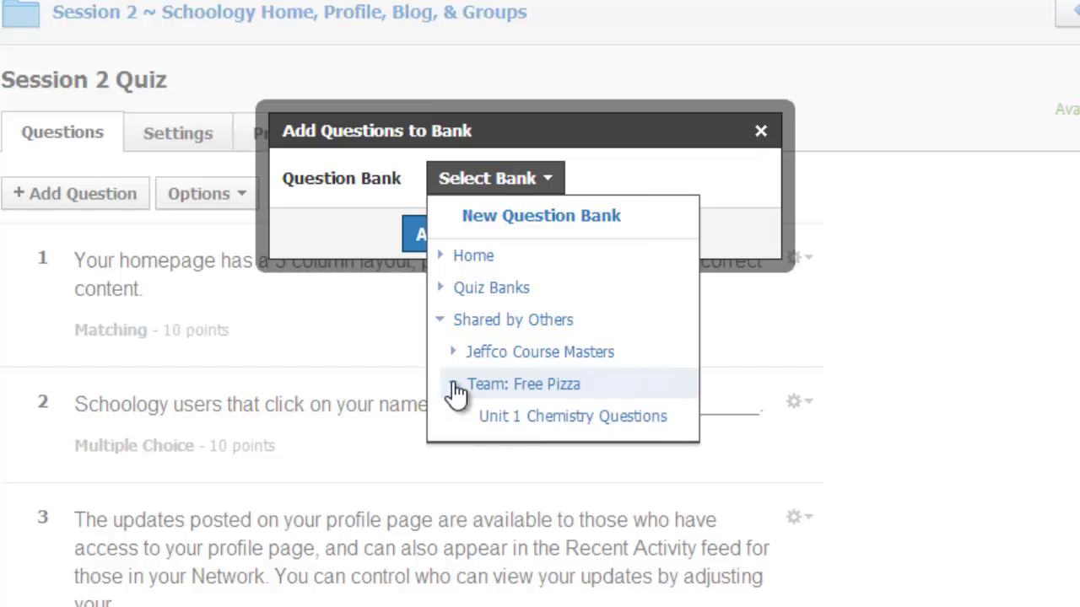
{"action": "left_click", "coordinate": [560, 418]}
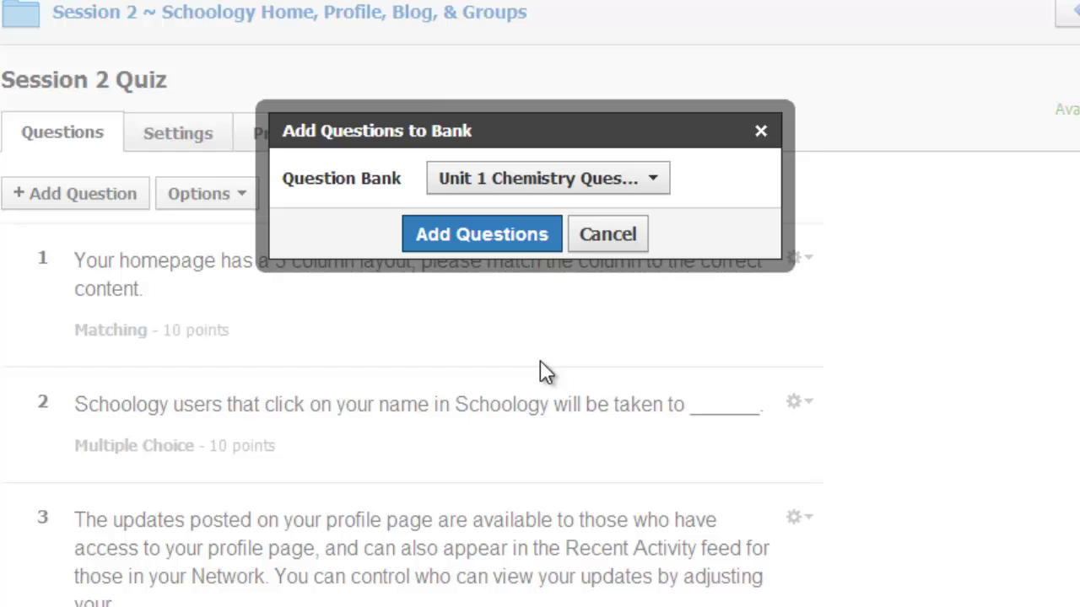
Add the selected Session 2 questions to the bank, then start a new online test/quiz.
{"action": "left_click", "coordinate": [515, 243]}
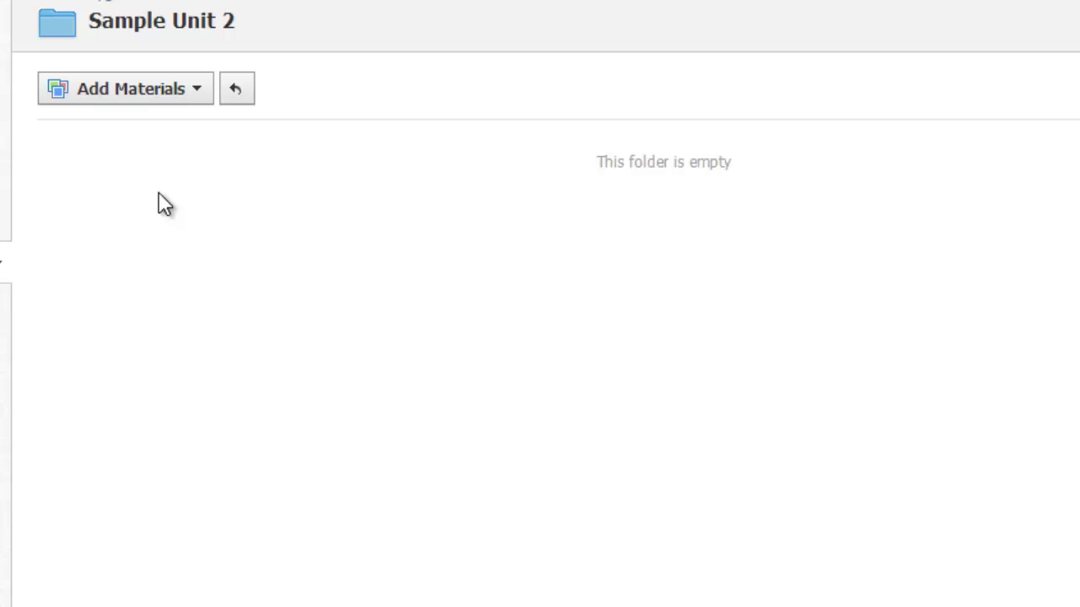
{"action": "left_click", "coordinate": [194, 96]}
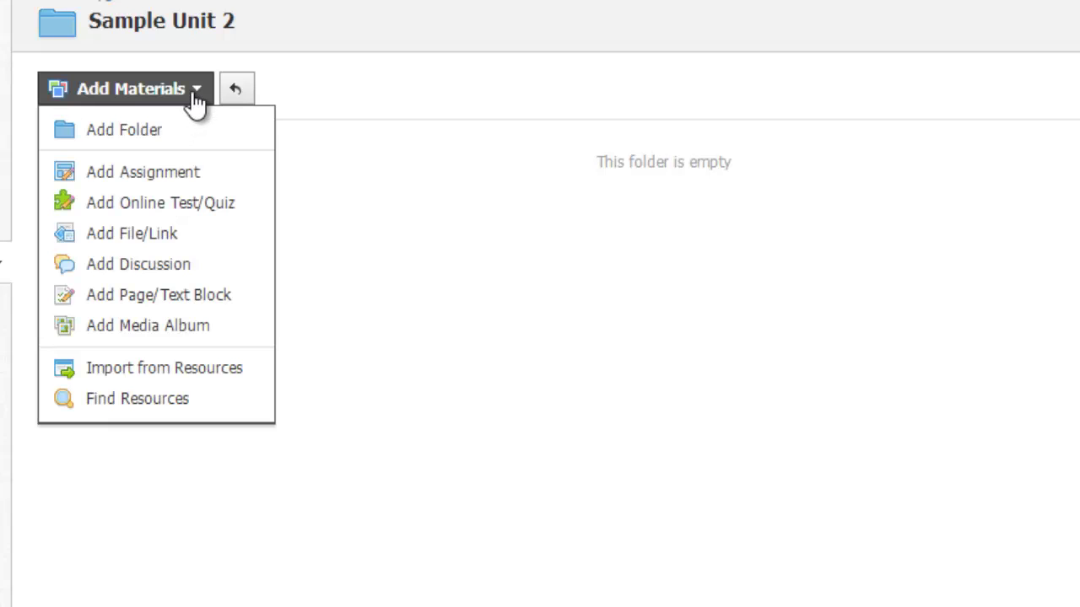
{"action": "left_click", "coordinate": [192, 202]}
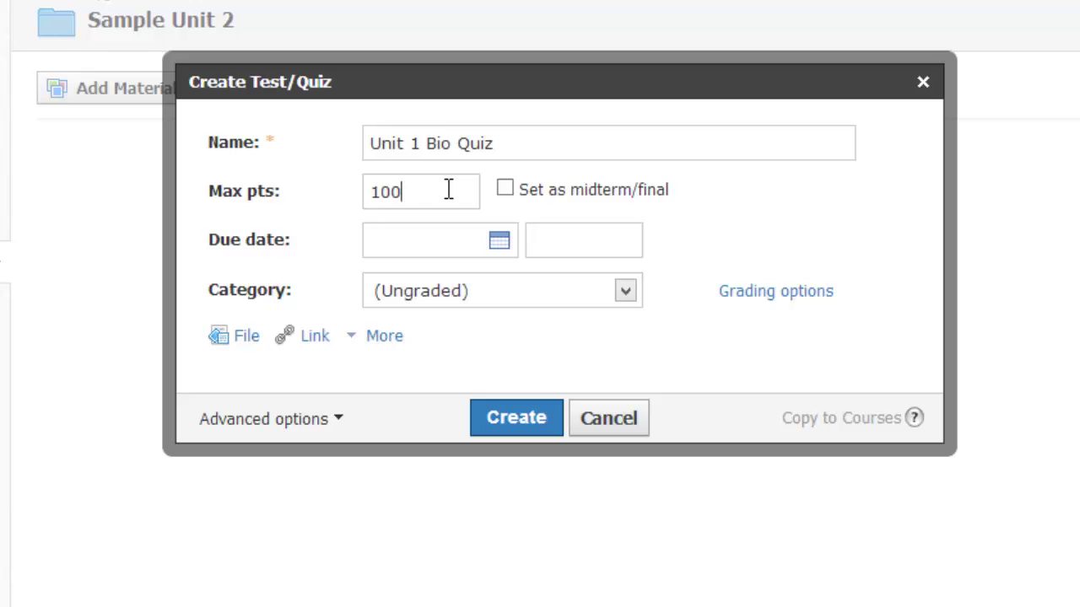
Create the Unit 1 Bio Quiz in a new 'Quizzes' grading category.
{"action": "left_click", "coordinate": [609, 293]}
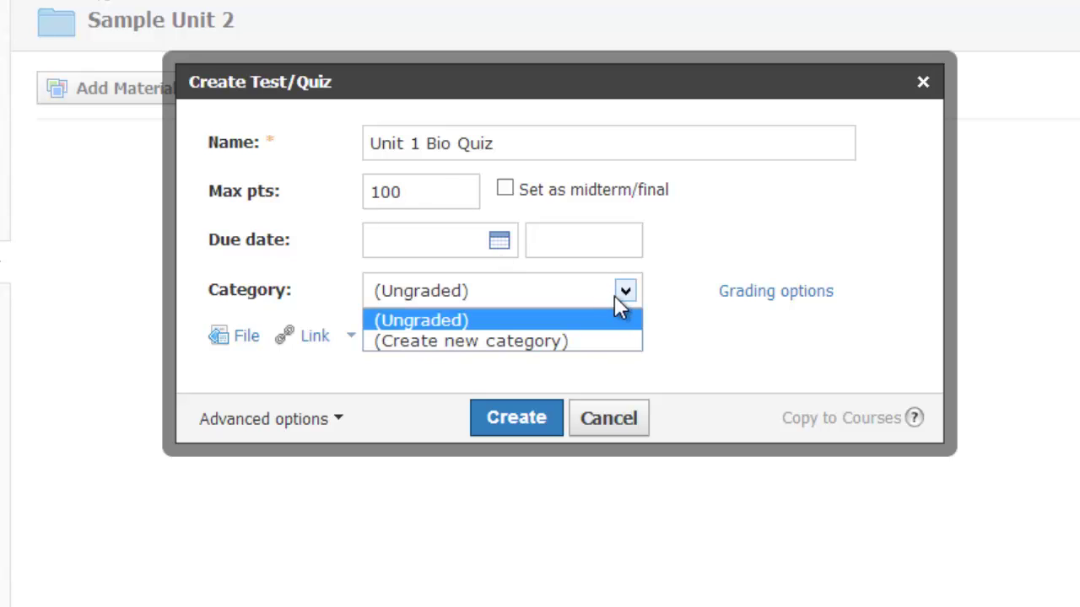
{"action": "left_click", "coordinate": [577, 339]}
{"action": "type", "text": "Quizzes"}
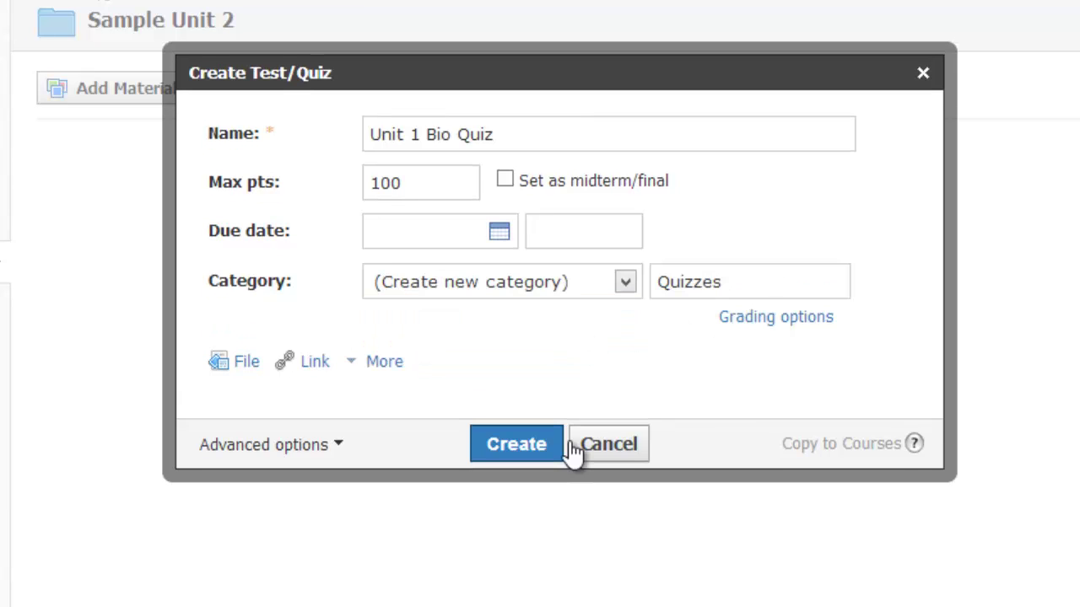
{"action": "left_click", "coordinate": [516, 445]}
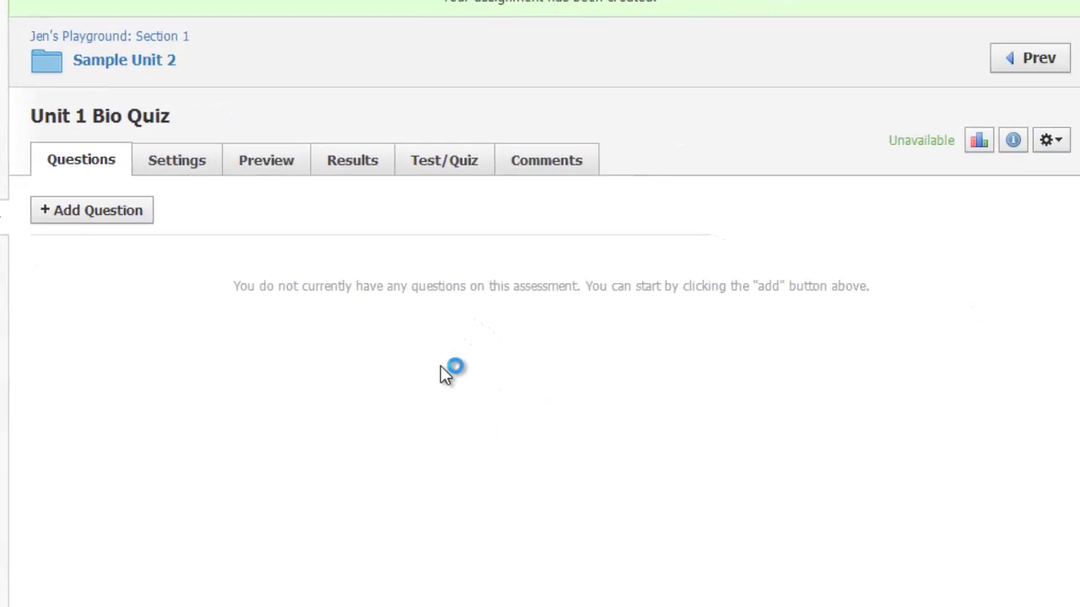
Add questions from question banks and show the Team: Free Pizza group's banks.
{"action": "left_click", "coordinate": [93, 213]}
{"action": "scroll", "coordinate": [93, 212], "scroll_direction": "down", "scroll_amount": 1}
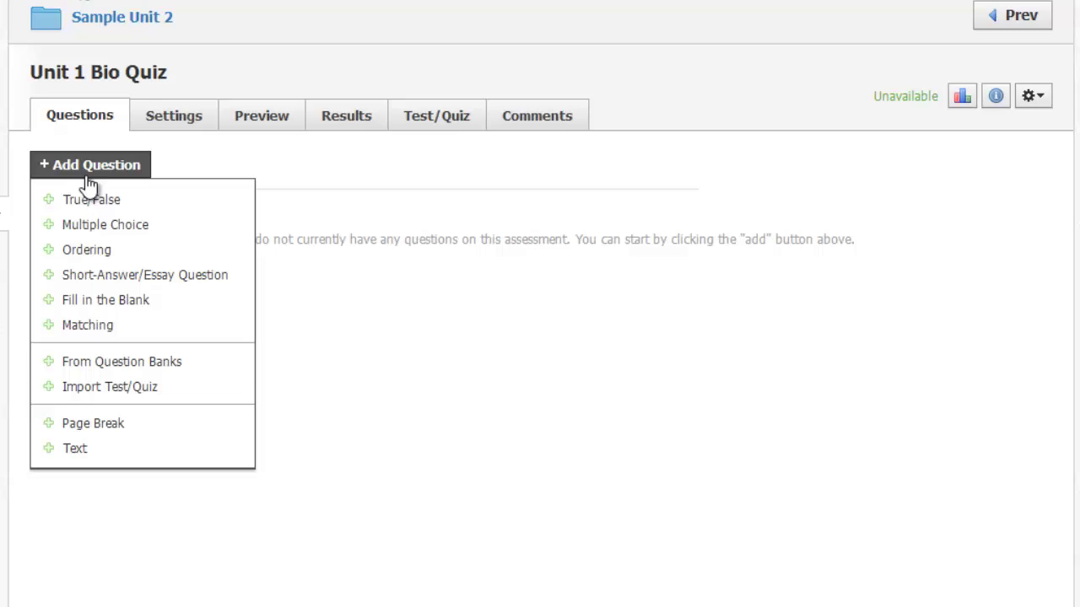
{"action": "left_click", "coordinate": [127, 362]}
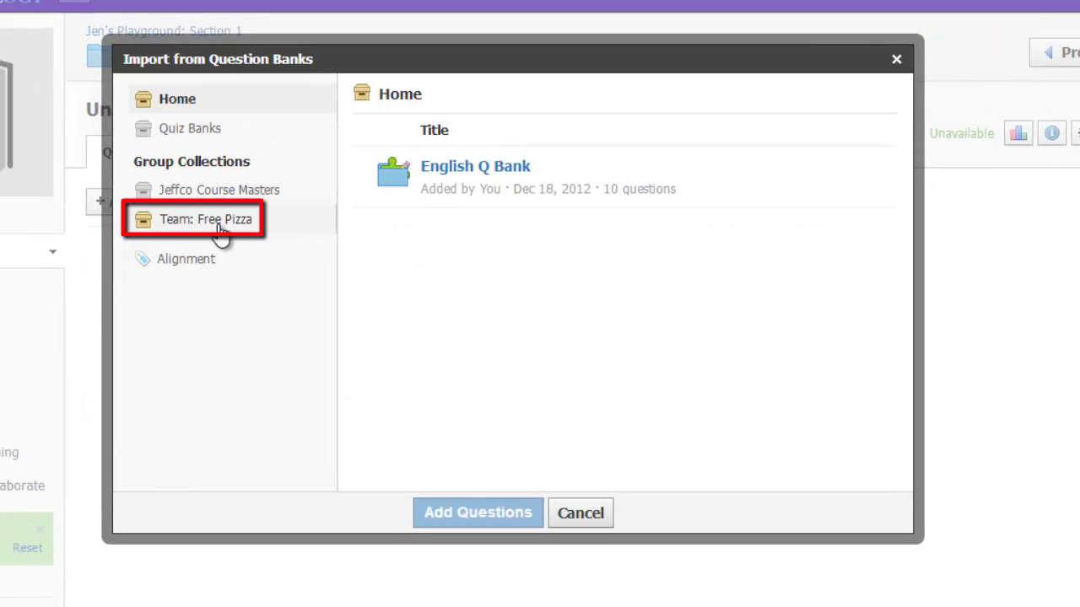
{"action": "left_click", "coordinate": [220, 227]}
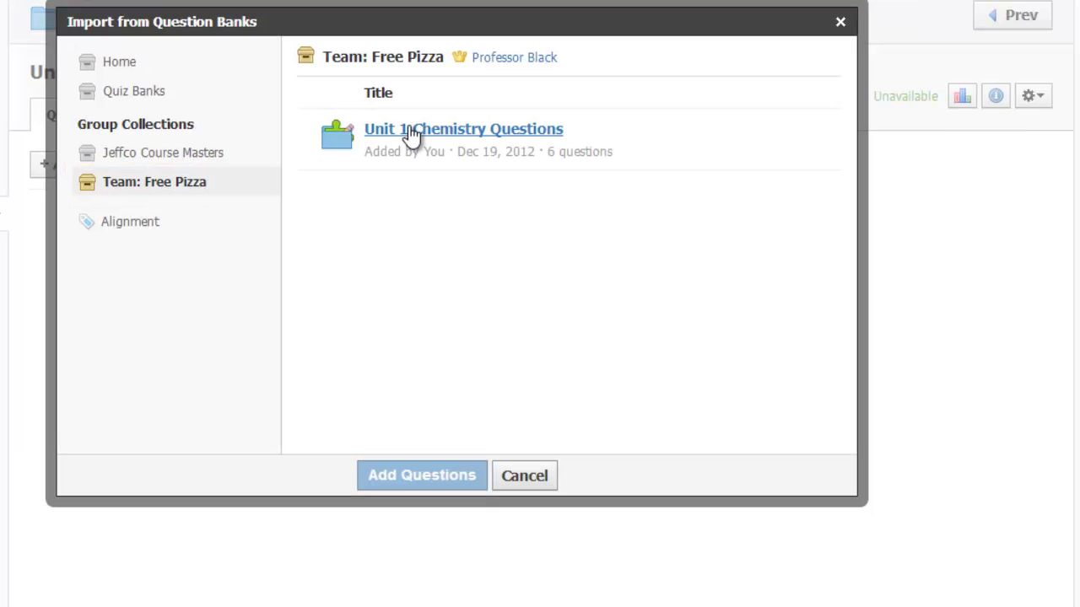
Open the Unit 1 Chemistry Questions bank and try selecting, then clearing, questions.
{"action": "left_click", "coordinate": [467, 168]}
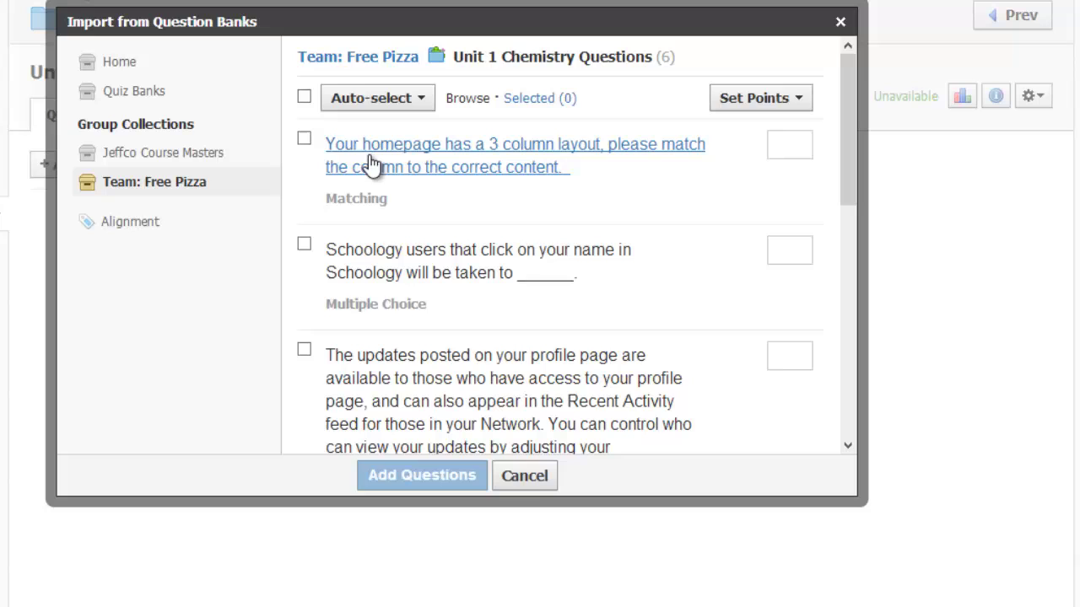
{"action": "left_click", "coordinate": [304, 97]}
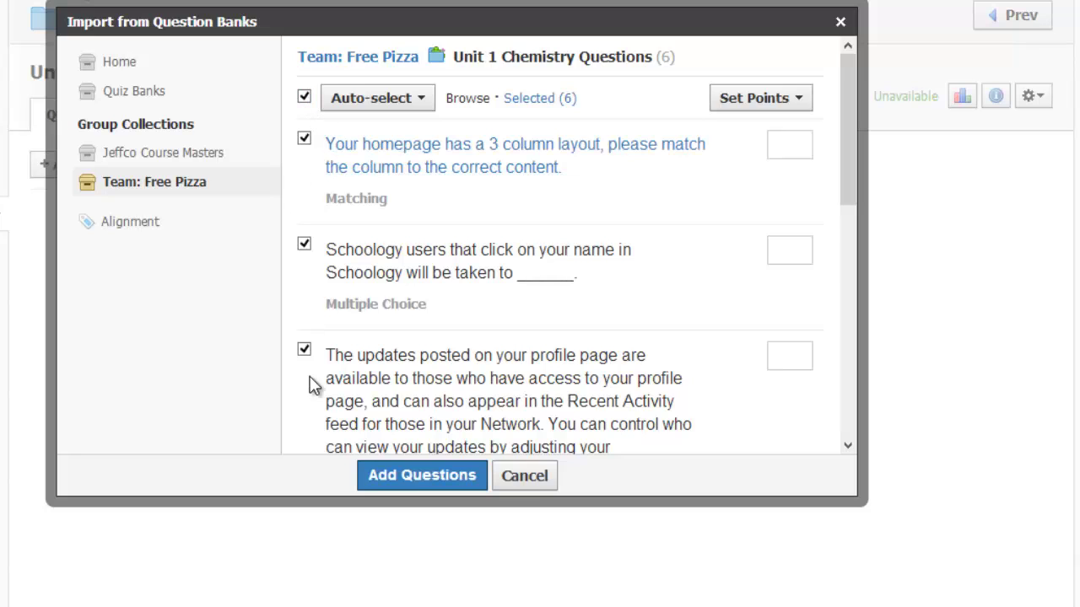
{"action": "left_click", "coordinate": [304, 97]}
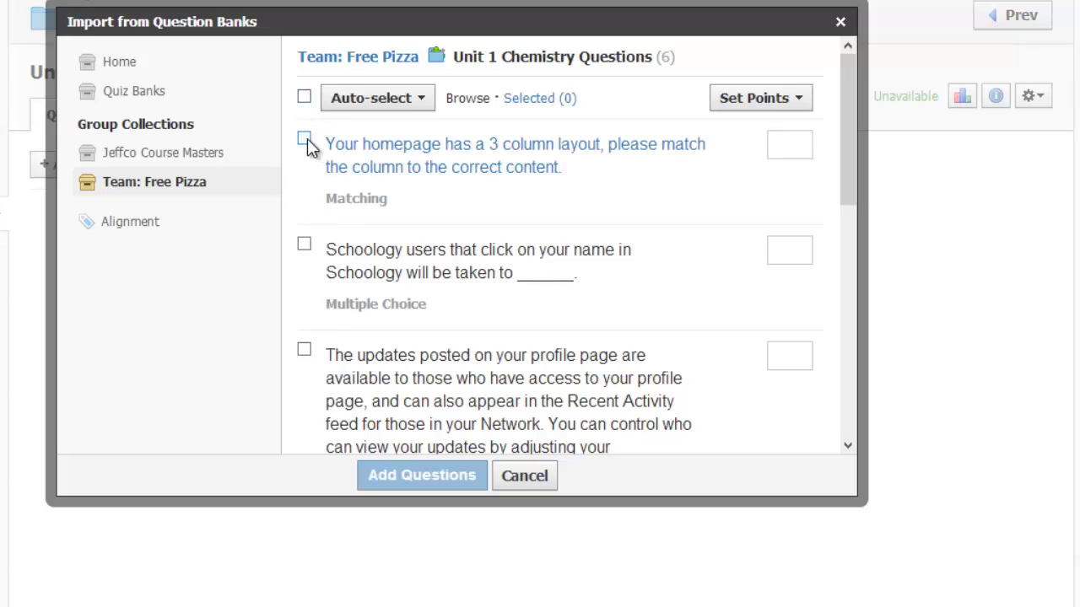
{"action": "left_click", "coordinate": [304, 137]}
{"action": "left_click", "coordinate": [303, 244]}
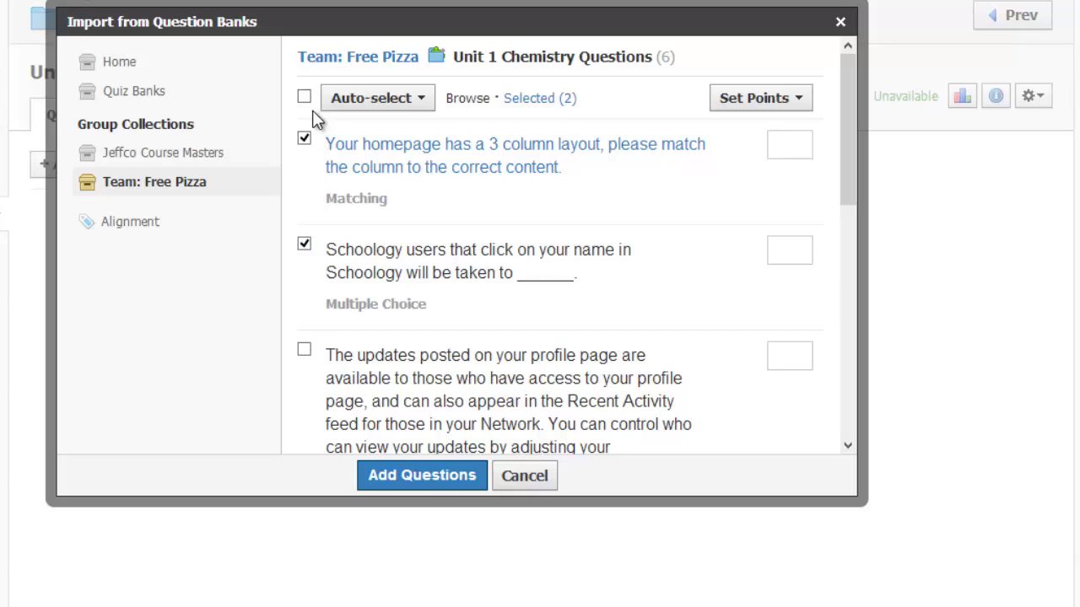
{"action": "left_click", "coordinate": [304, 137]}
{"action": "left_click", "coordinate": [304, 244]}
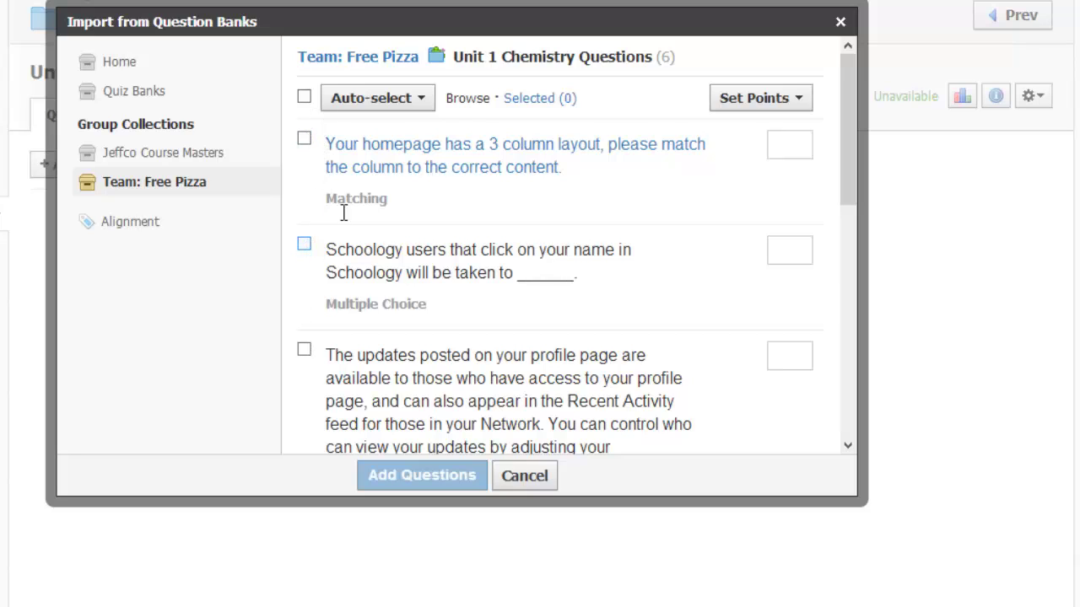
Auto-select 3 random questions from the bank.
{"action": "left_click", "coordinate": [414, 99]}
{"action": "left_click", "coordinate": [367, 132]}
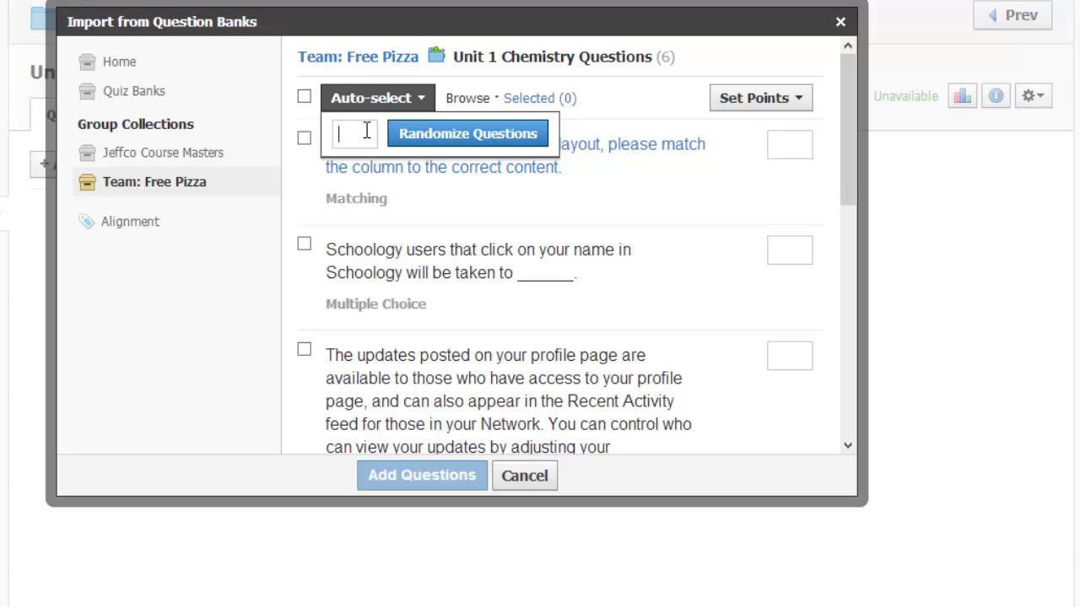
{"action": "type", "text": "3"}
{"action": "left_click", "coordinate": [455, 137]}
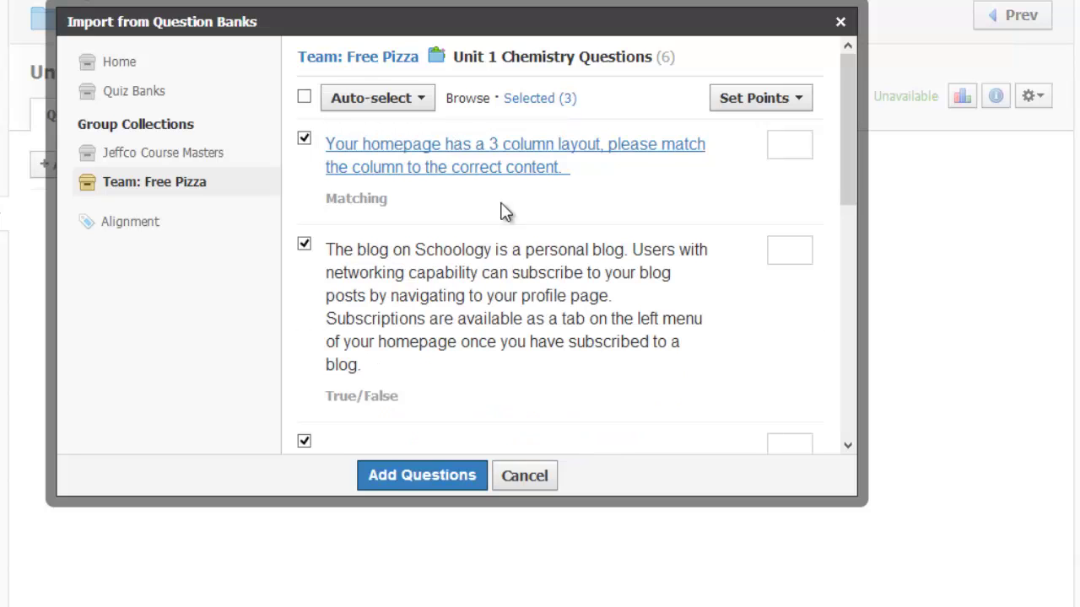
Give the chosen questions point values of 5, 6 and 3.
{"action": "left_click", "coordinate": [790, 248]}
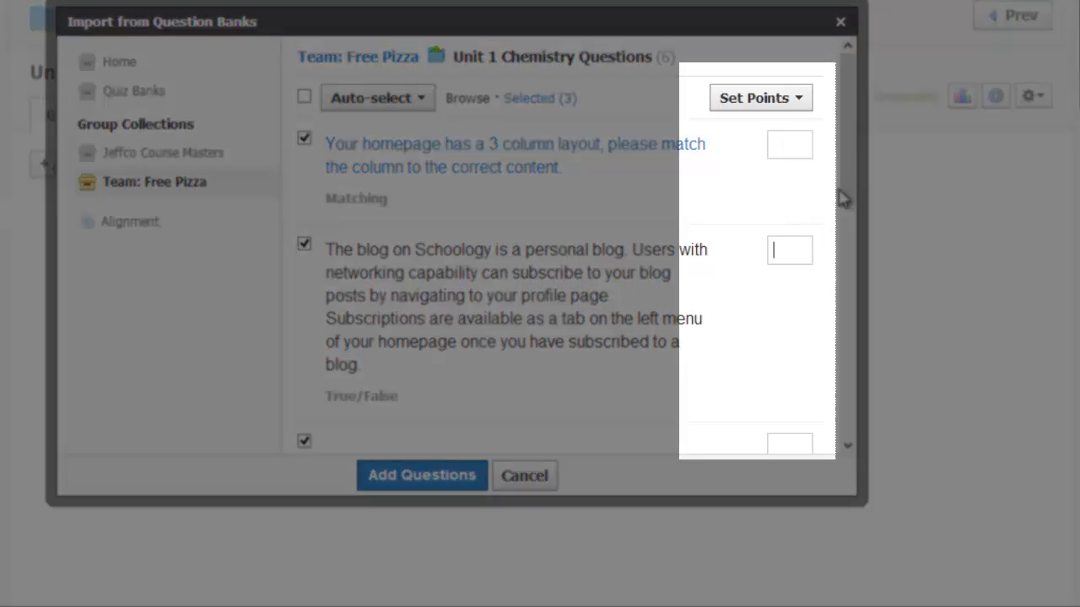
{"action": "left_click", "coordinate": [796, 141]}
{"action": "type", "text": "5"}
{"action": "key", "text": "Tab"}
{"action": "type", "text": "6"}
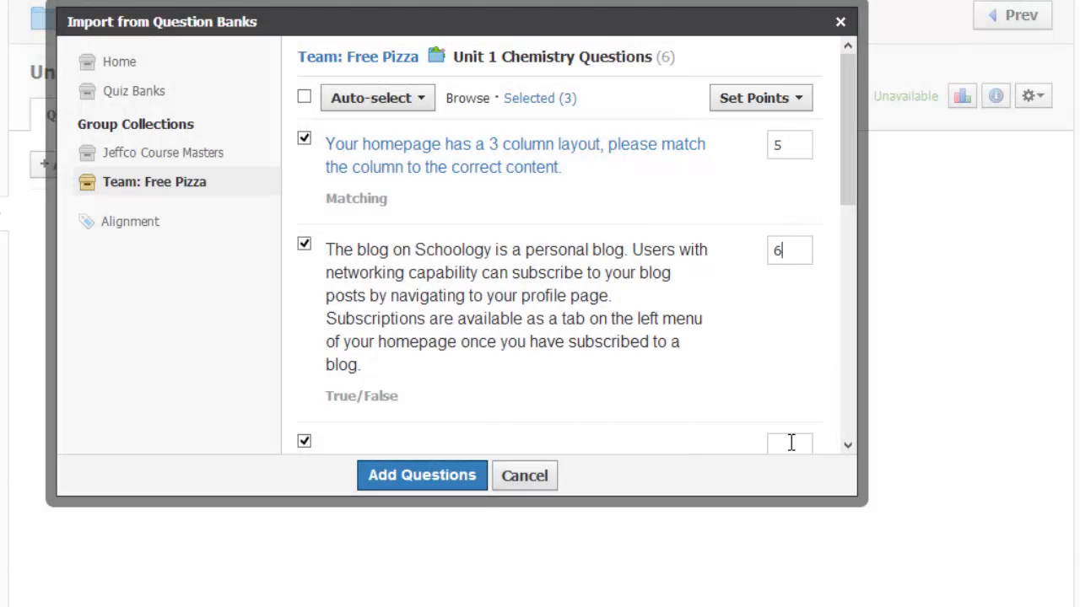
{"action": "type", "text": "3"}
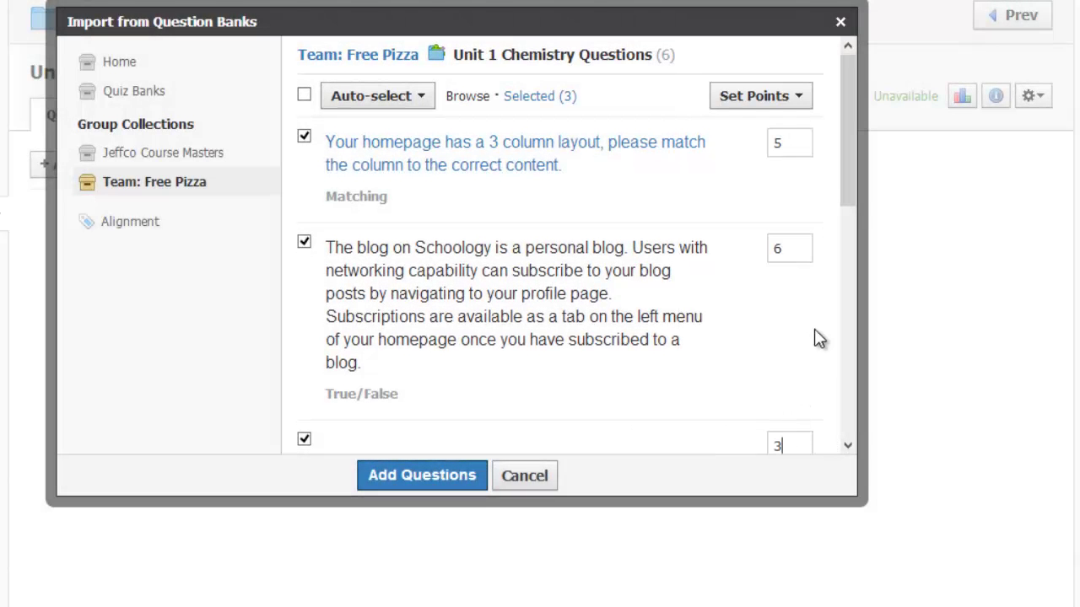
Import the three selected bank questions into the Unit 1 Bio Quiz.
{"action": "left_click", "coordinate": [428, 477]}
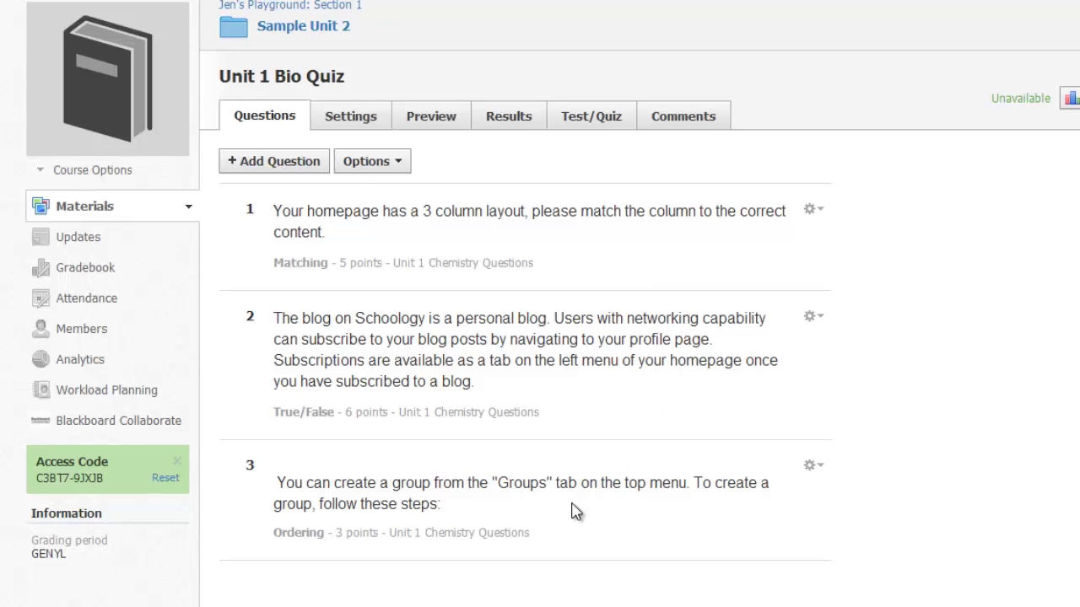
{"action": "left_click", "coordinate": [302, 166]}
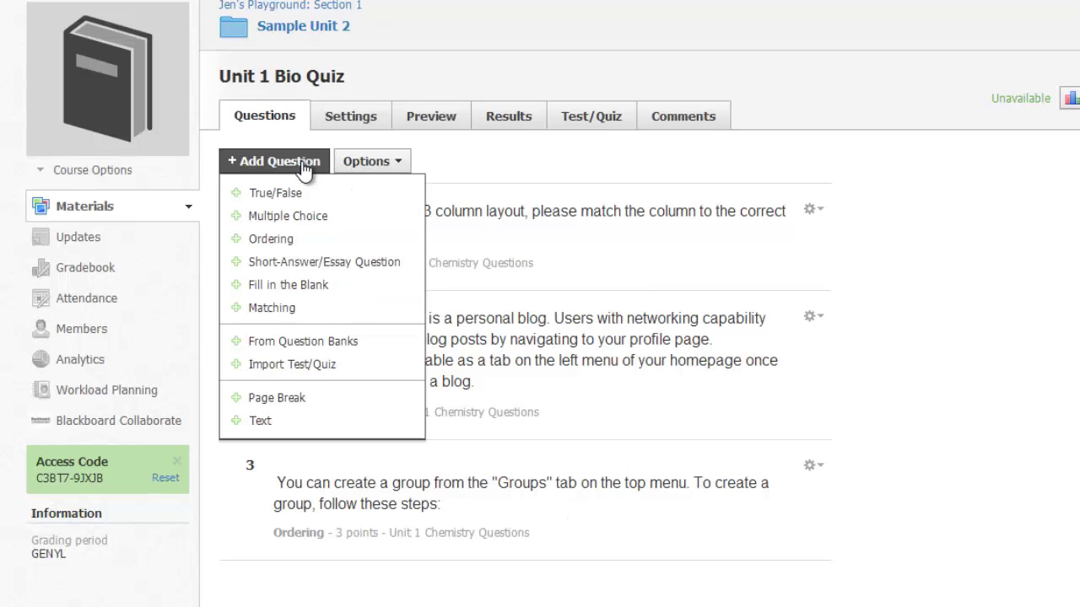
{"action": "left_click", "coordinate": [582, 276]}
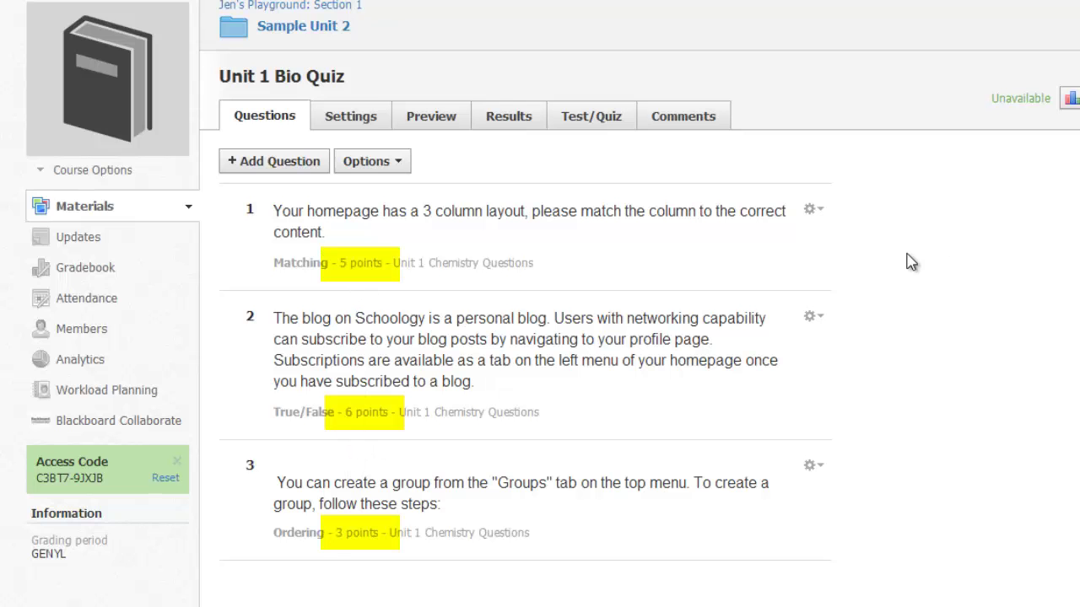
Edit the quiz details to change its max points from 100 to 14 and save.
{"action": "left_click", "coordinate": [1055, 113]}
{"action": "mouse_move", "coordinate": [914, 204]}
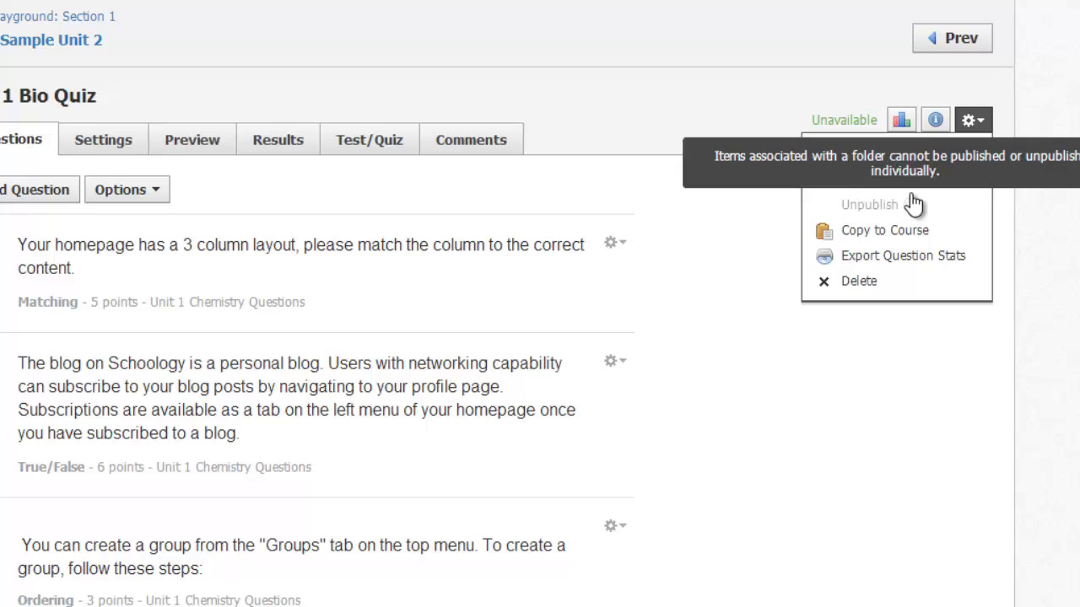
{"action": "left_click", "coordinate": [856, 152]}
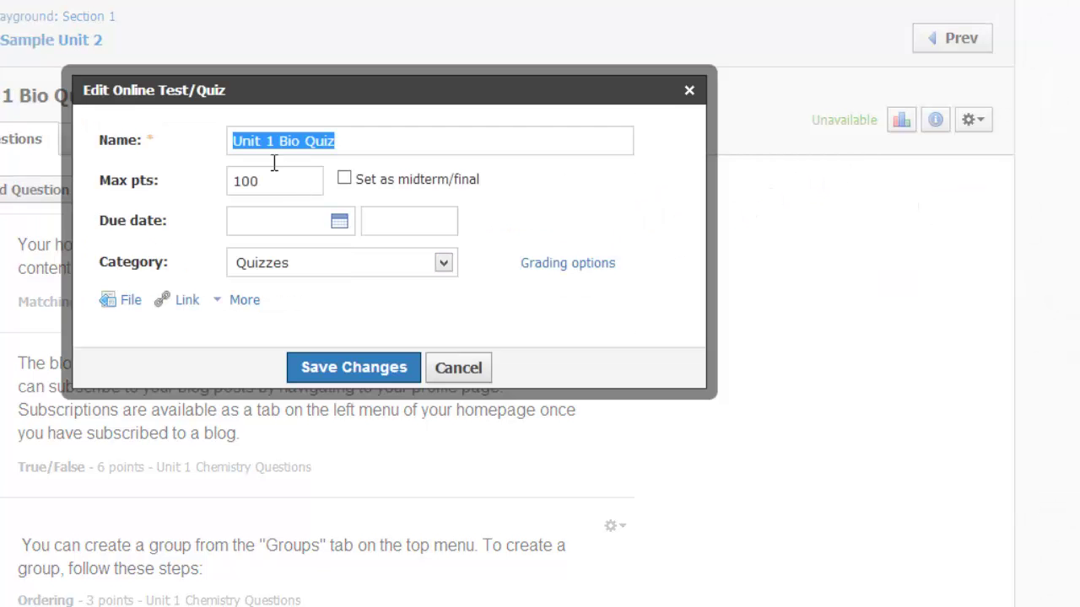
{"action": "key", "text": "Tab"}
{"action": "type", "text": "14"}
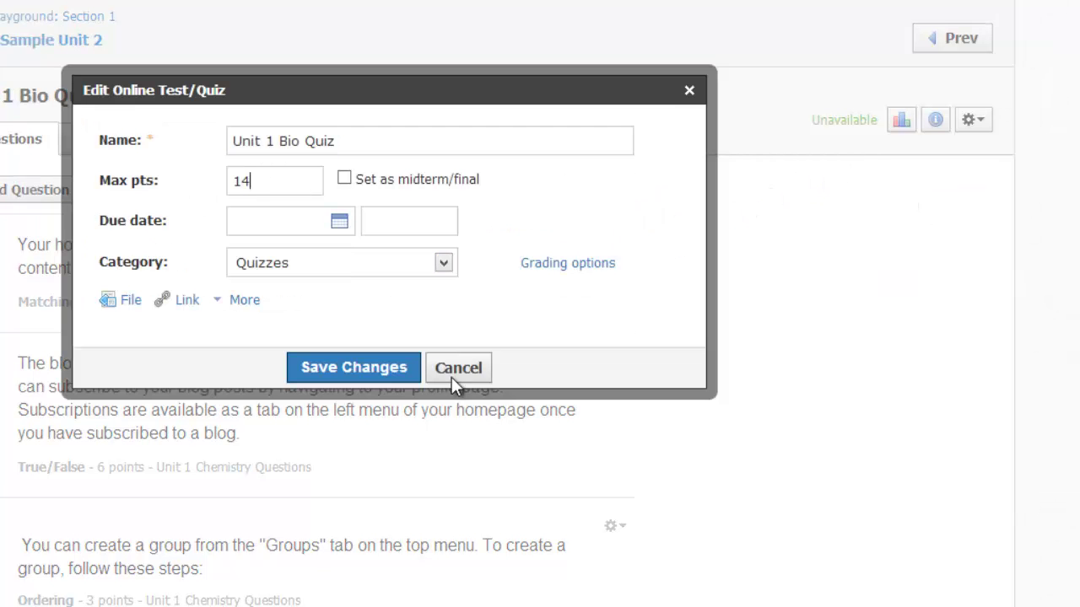
{"action": "left_click", "coordinate": [406, 377]}
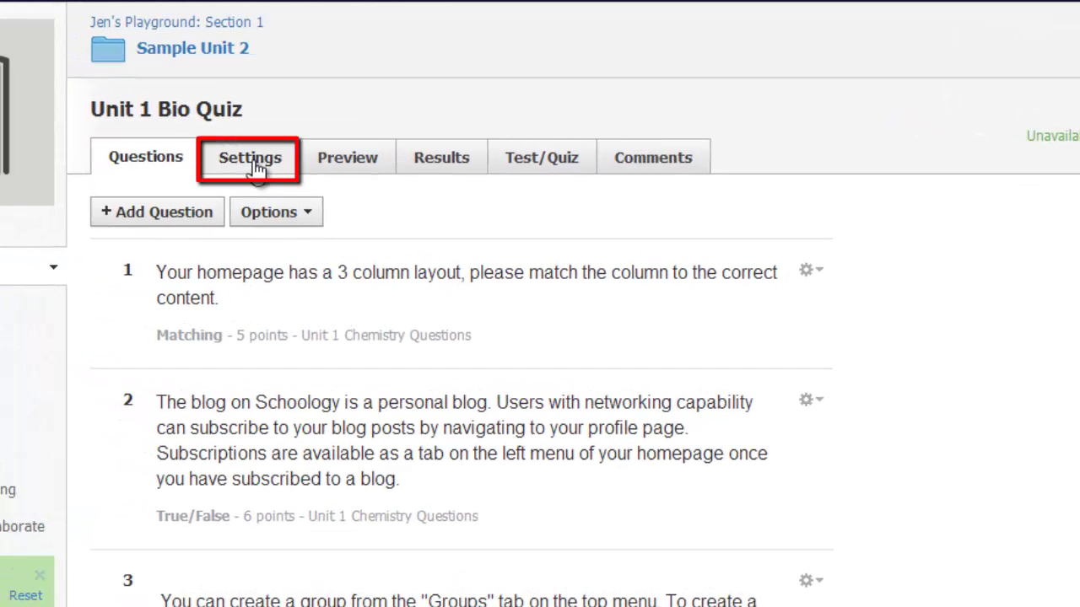
In the quiz Settings, set Availability to 'Available now until...', leaving the Until date blank.
{"action": "left_click", "coordinate": [257, 167]}
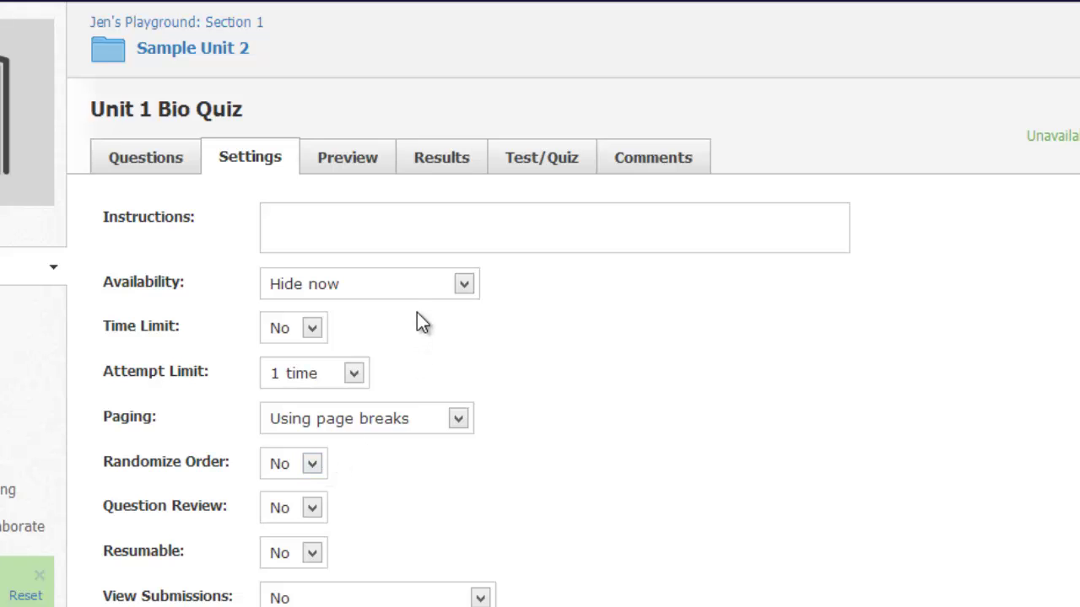
{"action": "left_click", "coordinate": [420, 287]}
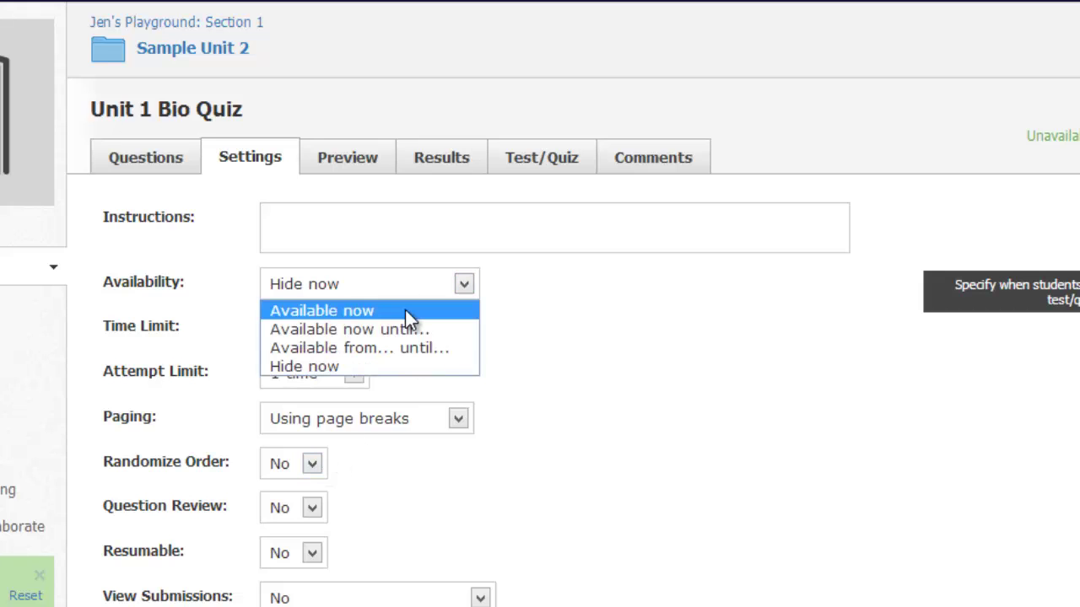
{"action": "left_click", "coordinate": [407, 316]}
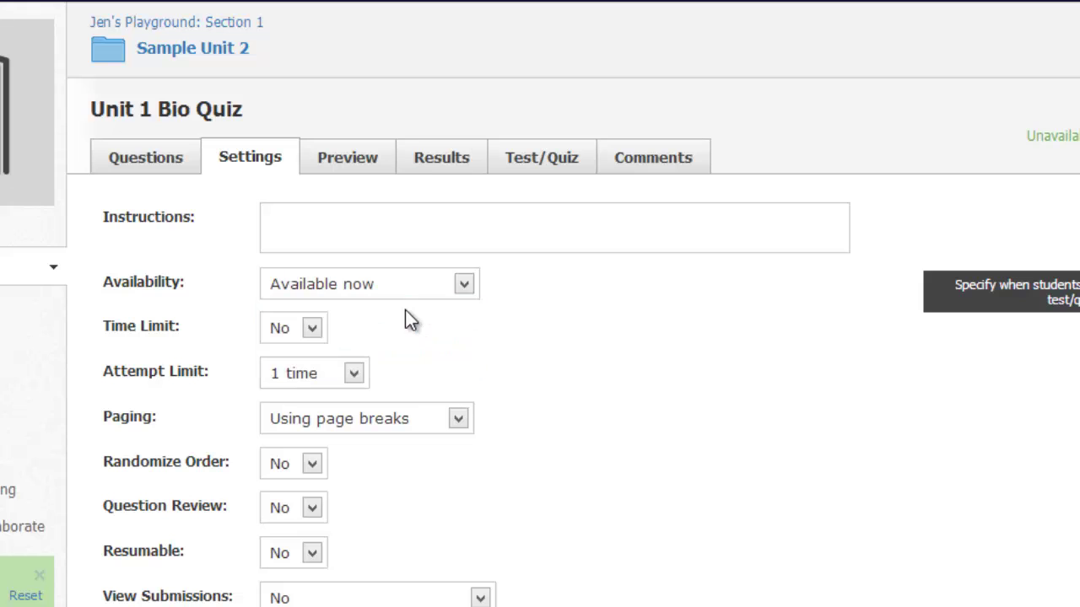
{"action": "left_click", "coordinate": [422, 283]}
{"action": "left_click", "coordinate": [408, 328]}
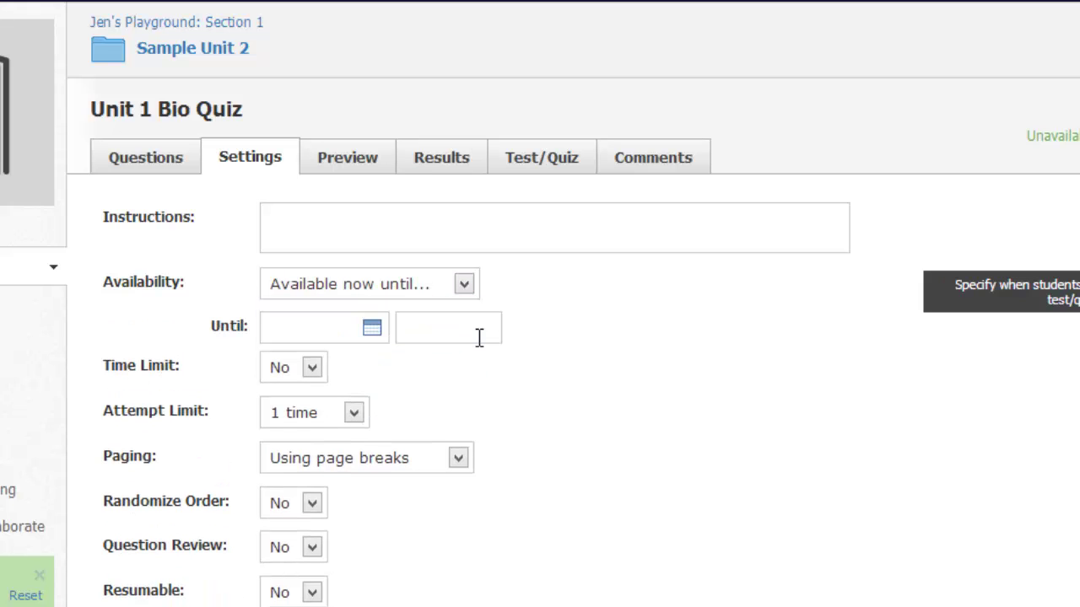